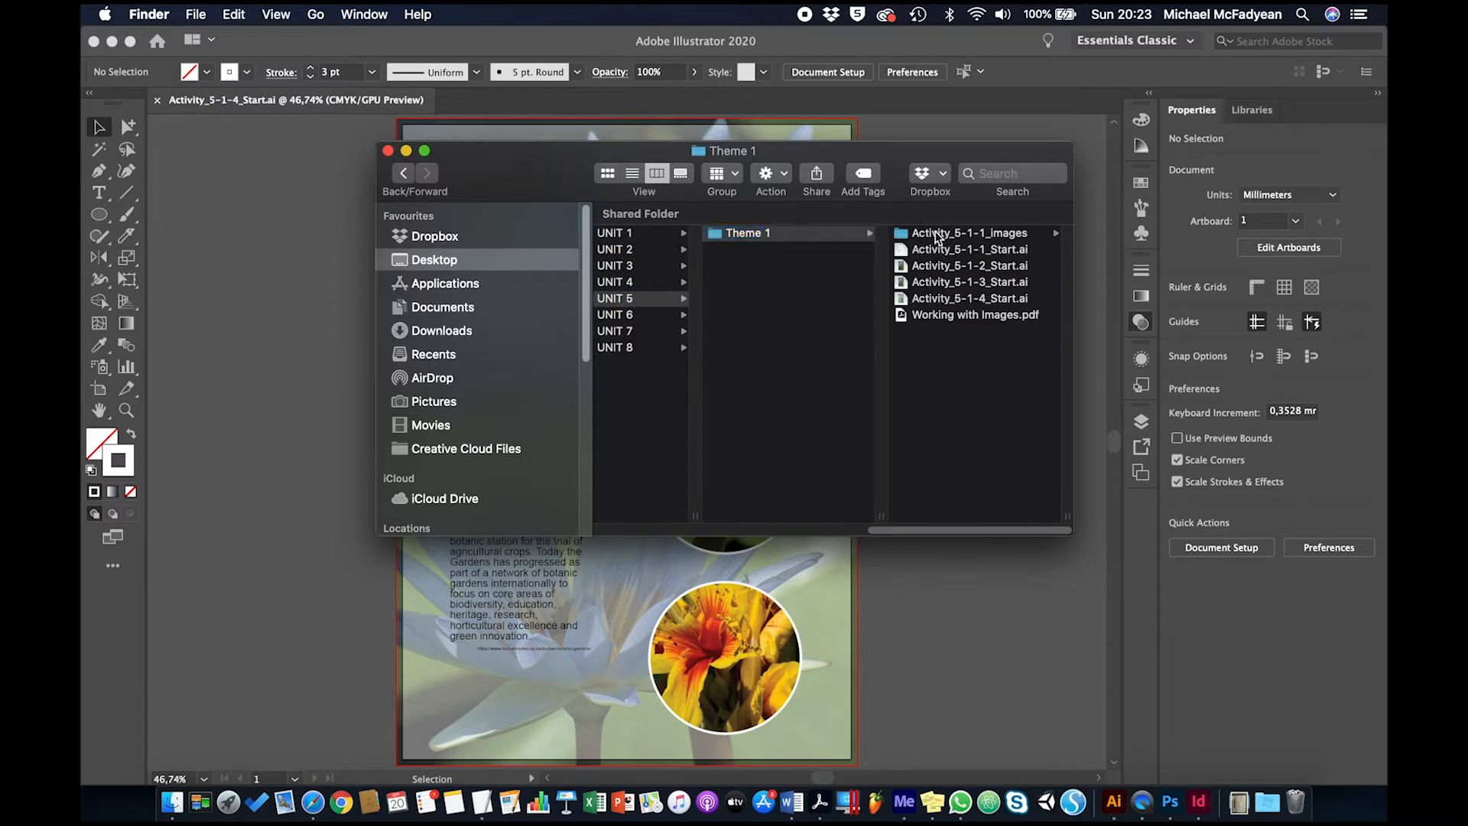
# - Move 04.jpg from the Activity_5-1-1_images folder to the Bin and return to Illustrator
pyautogui.click(921, 283)
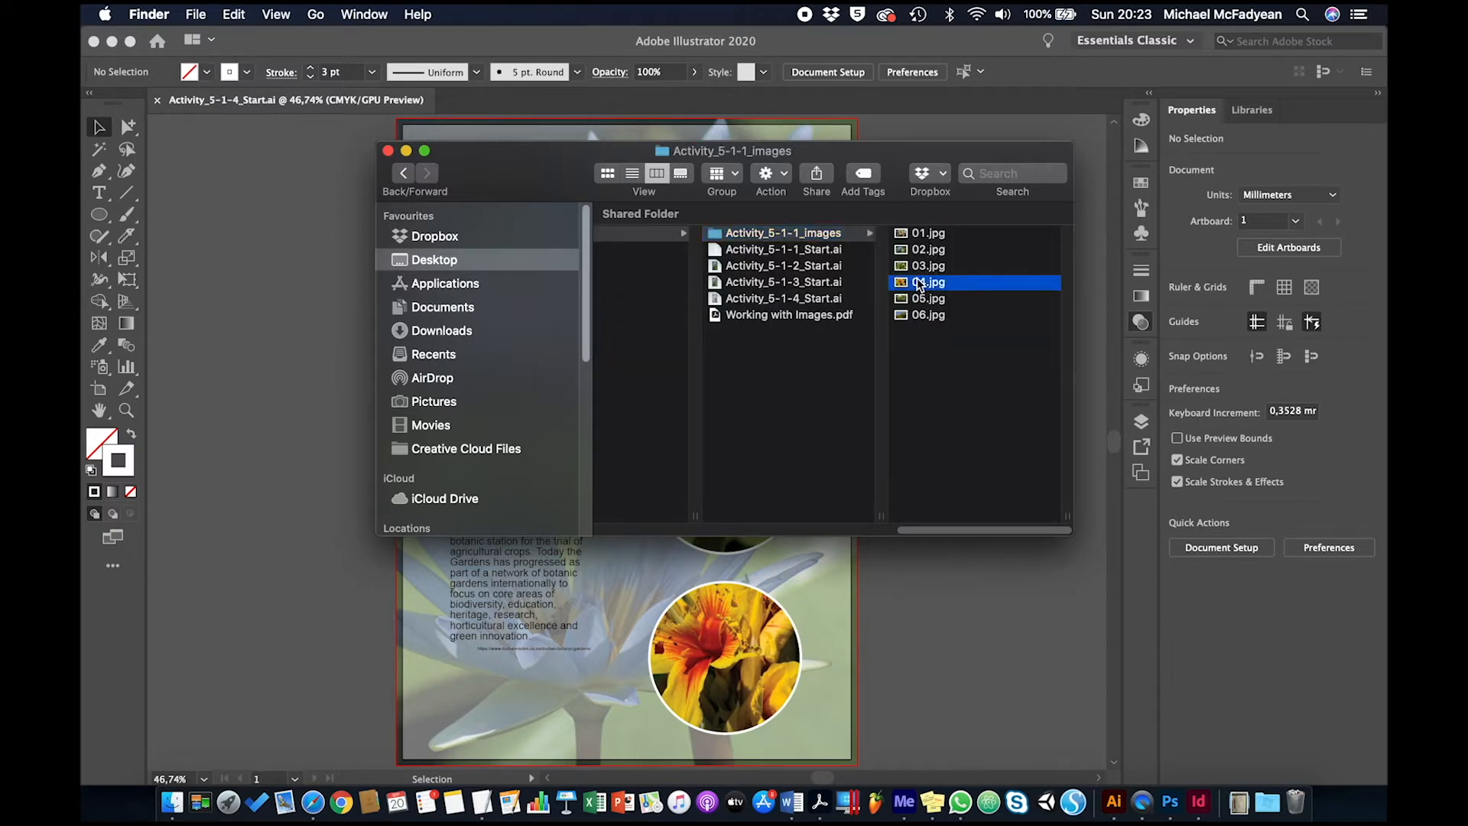
pyautogui.press('Down')
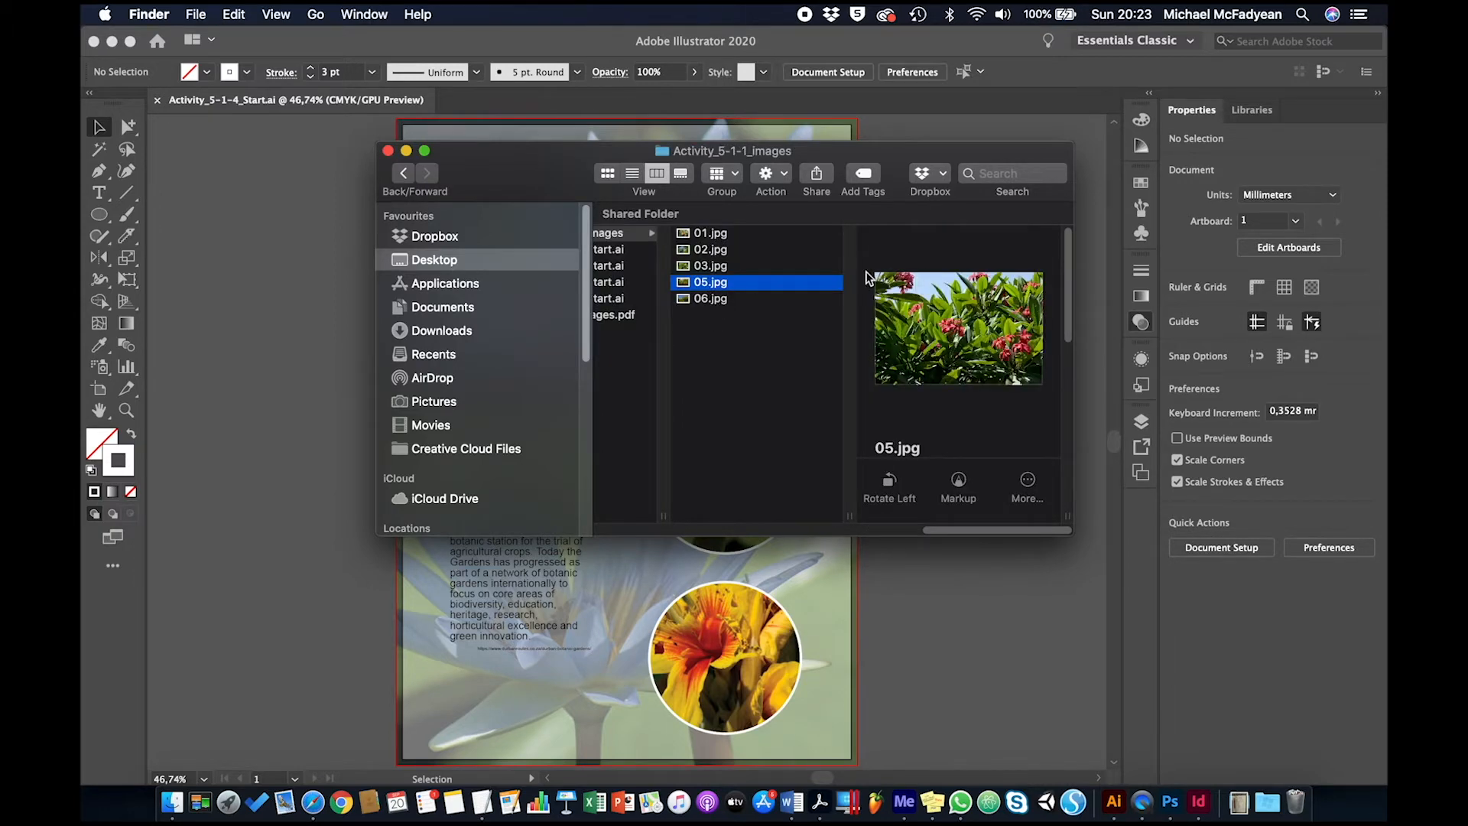
pyautogui.click(263, 279)
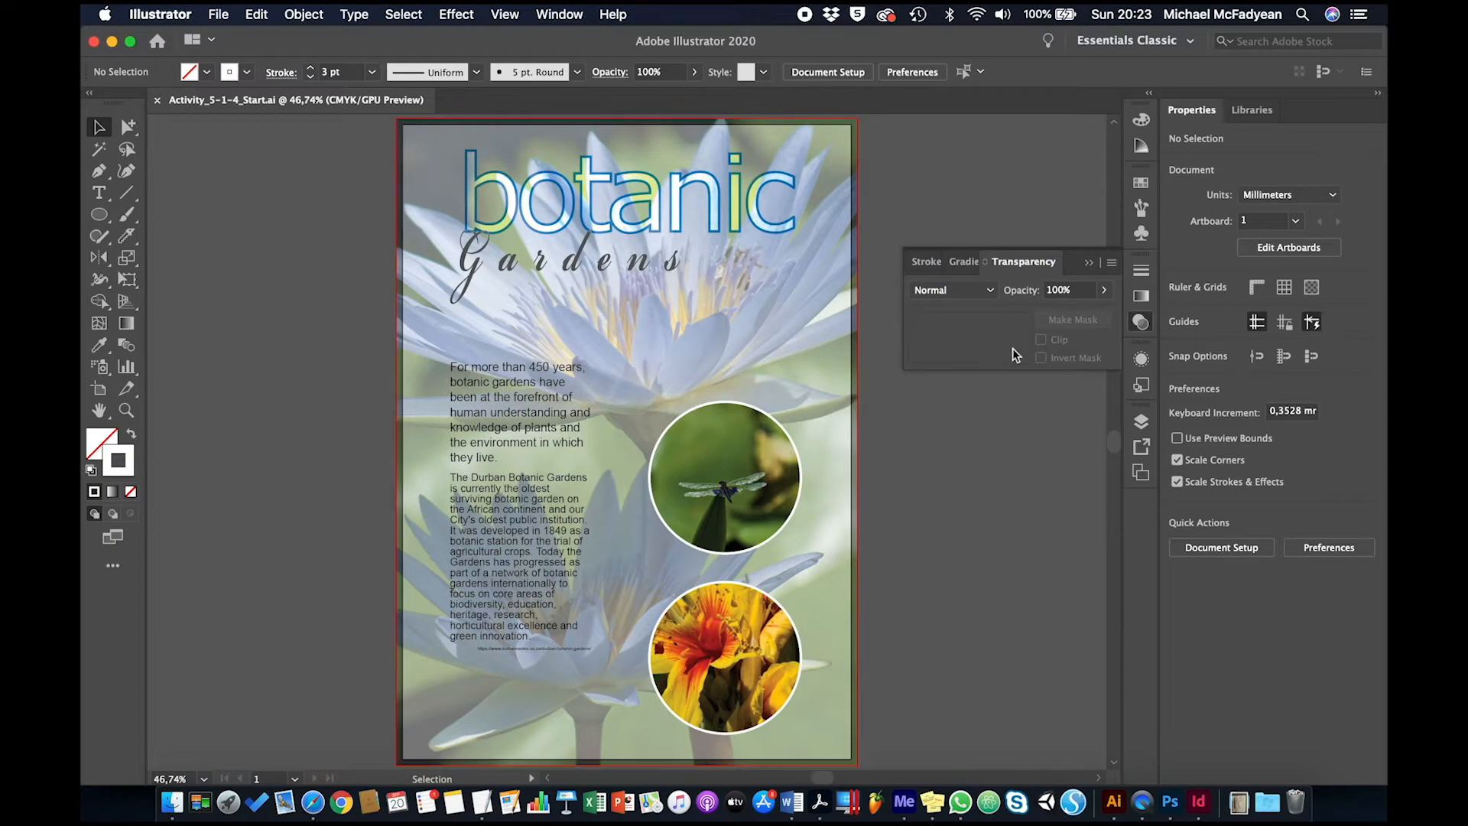
# - Show the document's linked images list and select the 04.jpg link
pyautogui.click(559, 14)
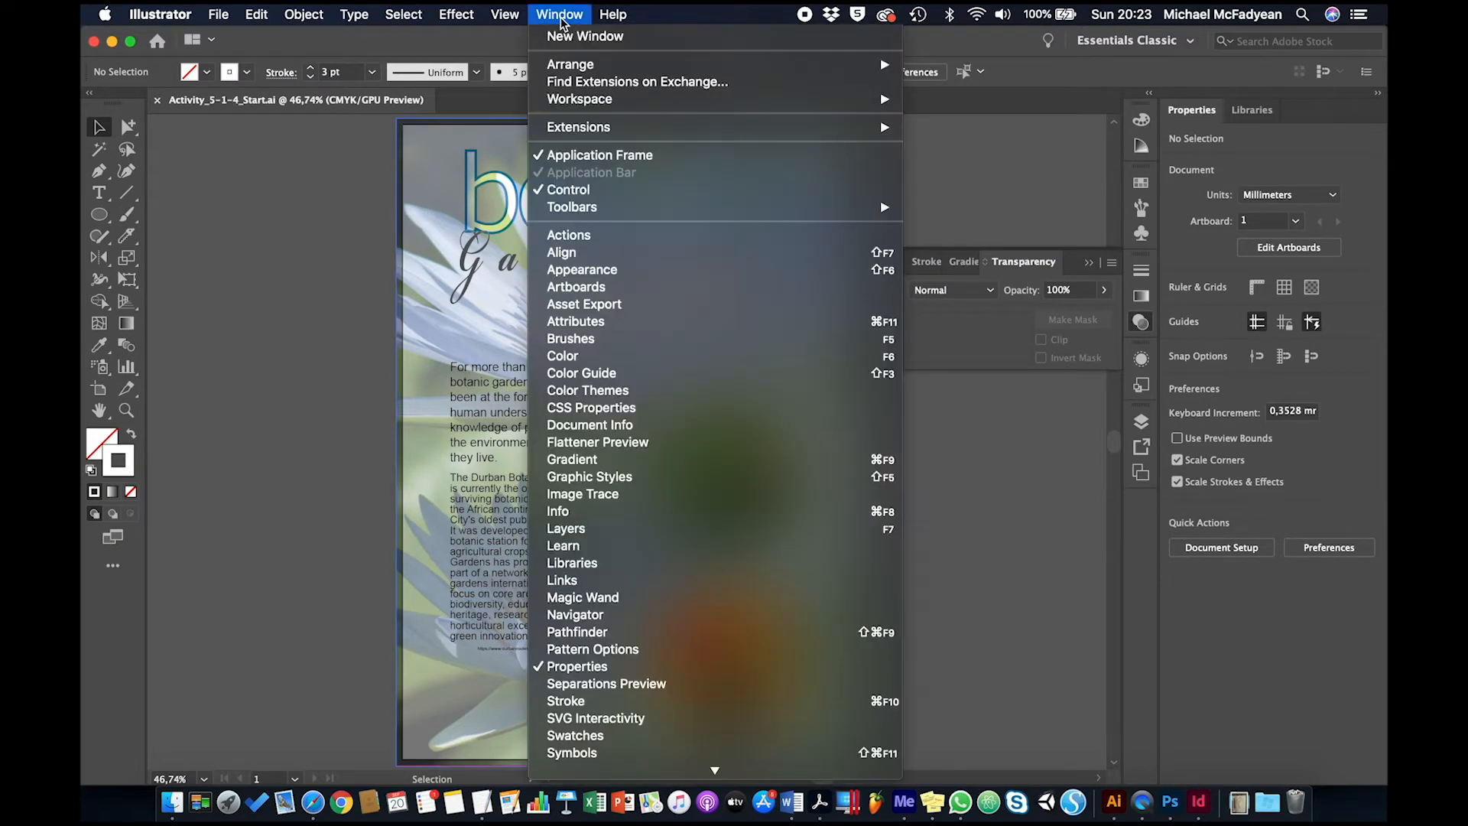
pyautogui.click(619, 579)
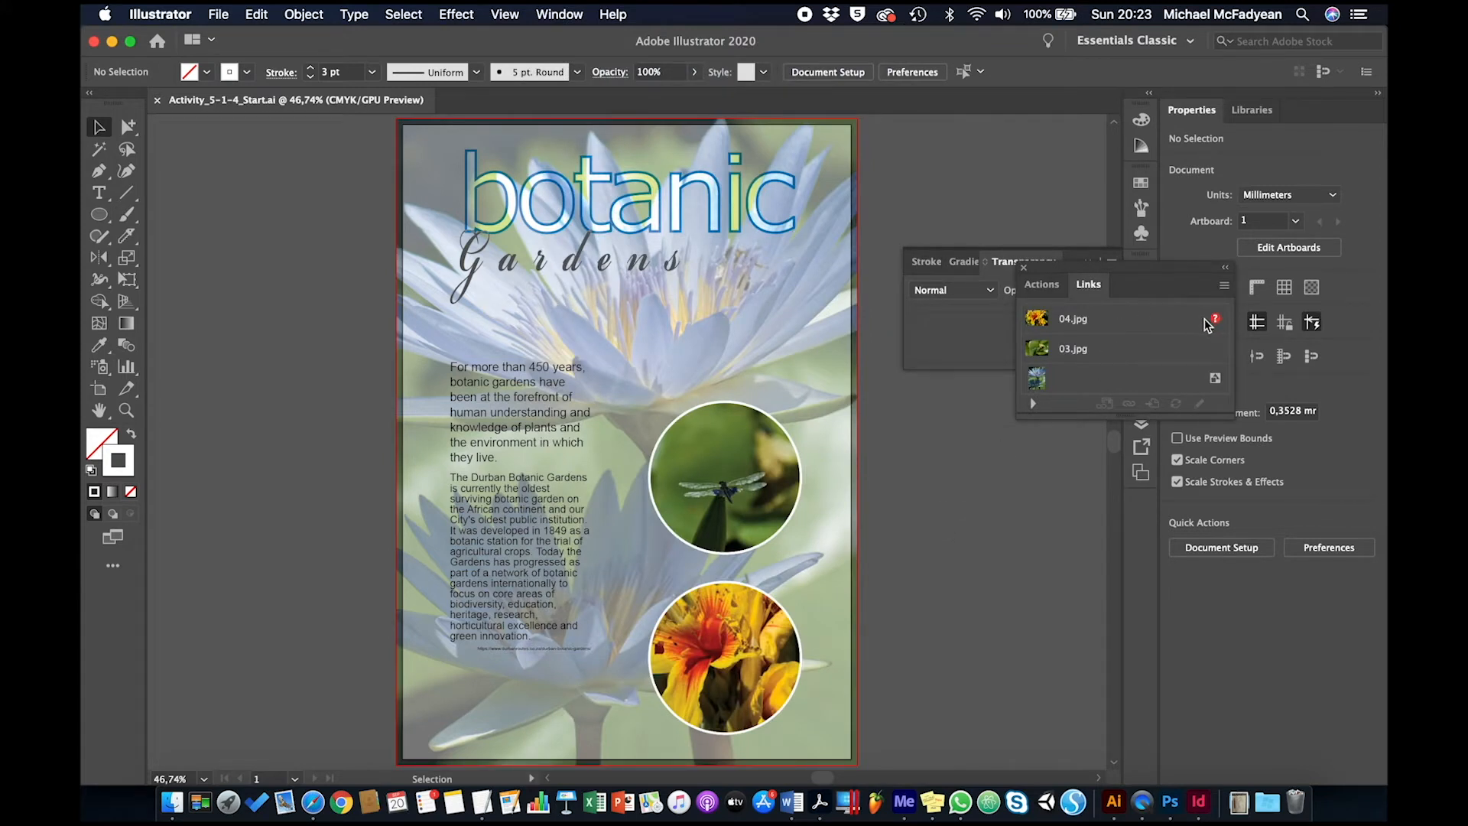
pyautogui.click(1198, 324)
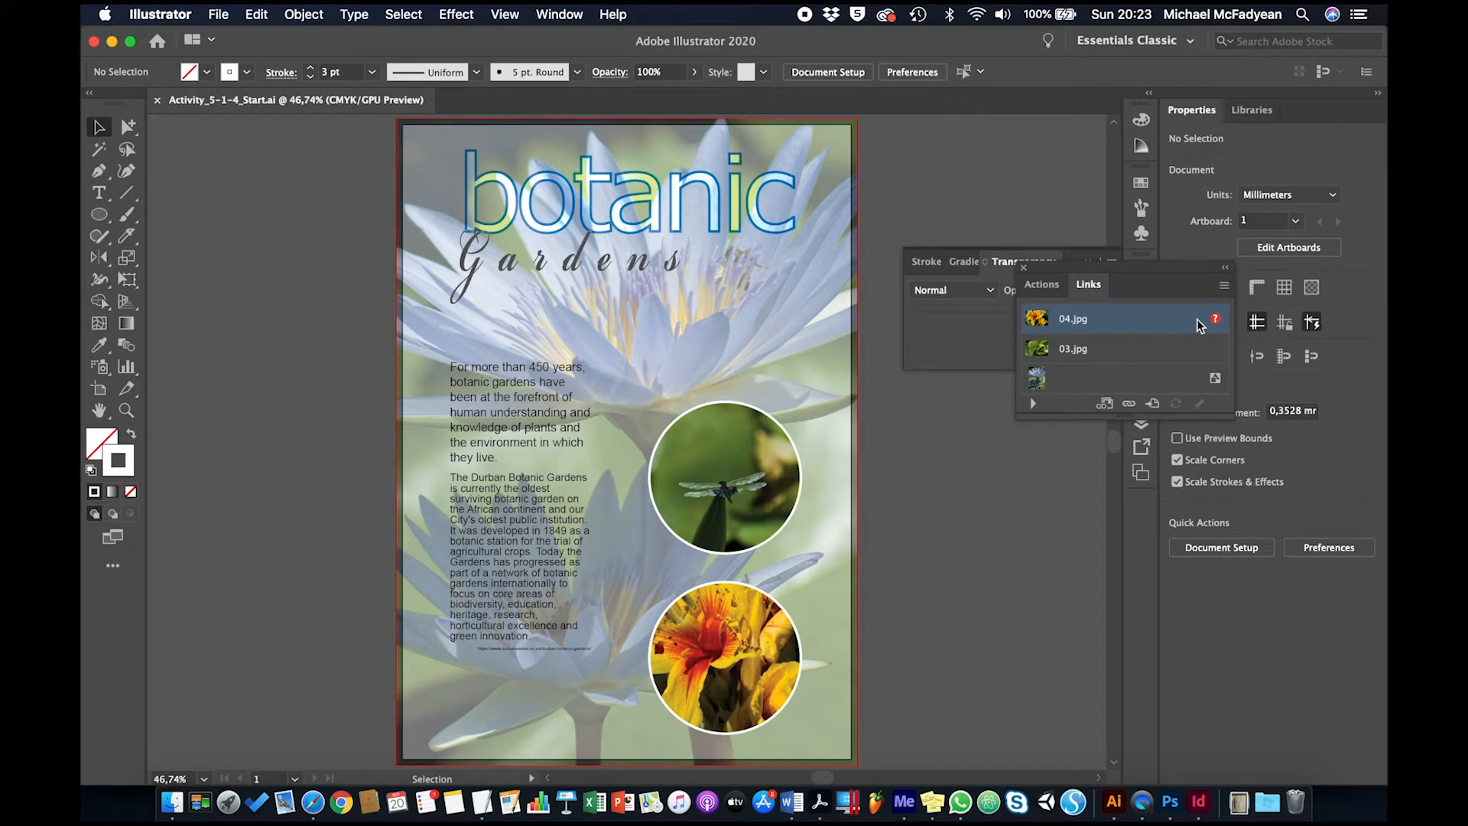
# - Switch to Finder, put 04.jpg back from the Bin to its original folder, and return to Illustrator
pyautogui.click(1297, 802)
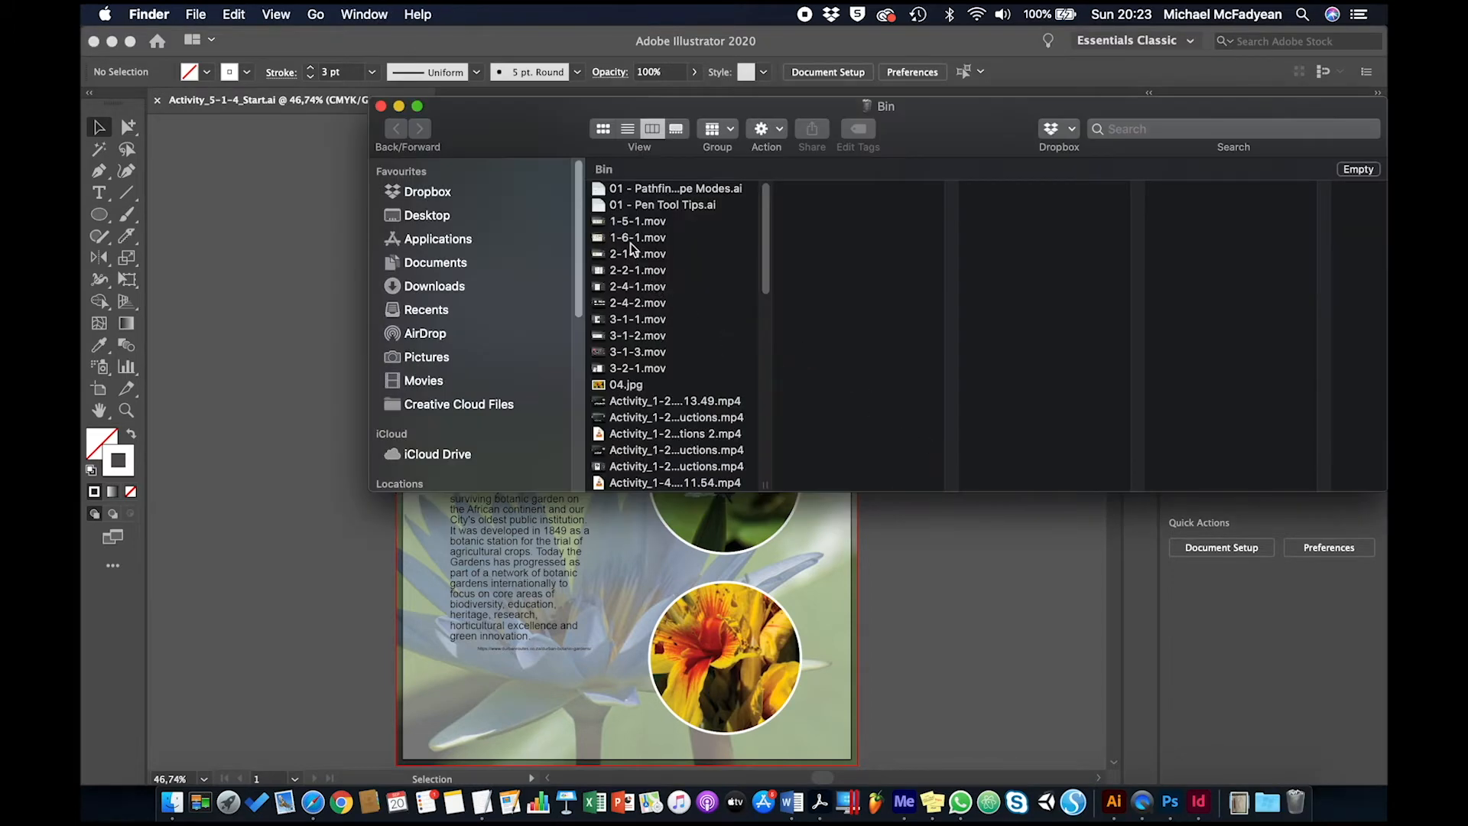
pyautogui.click(631, 385)
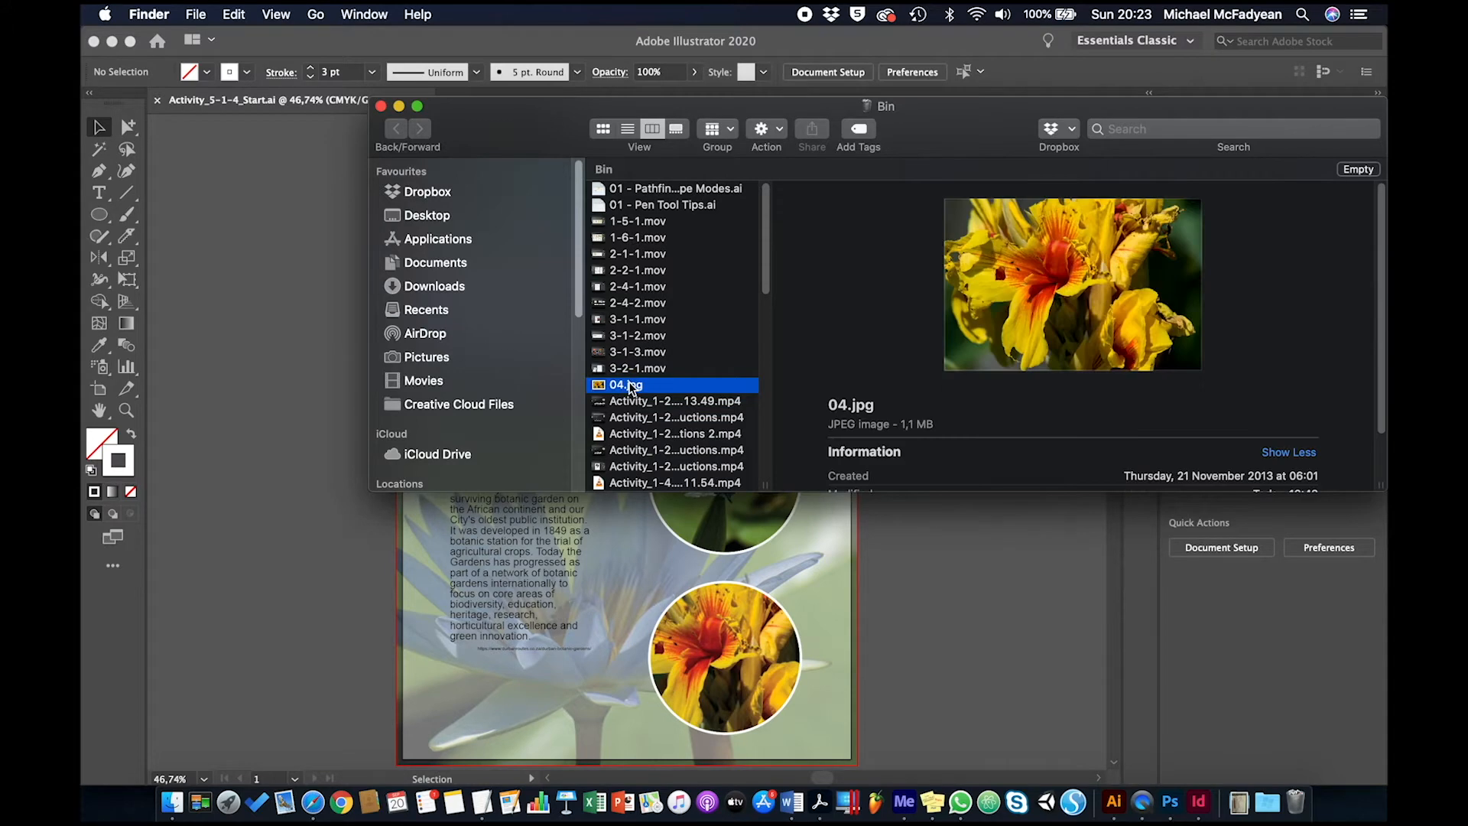
pyautogui.rightClick(630, 385)
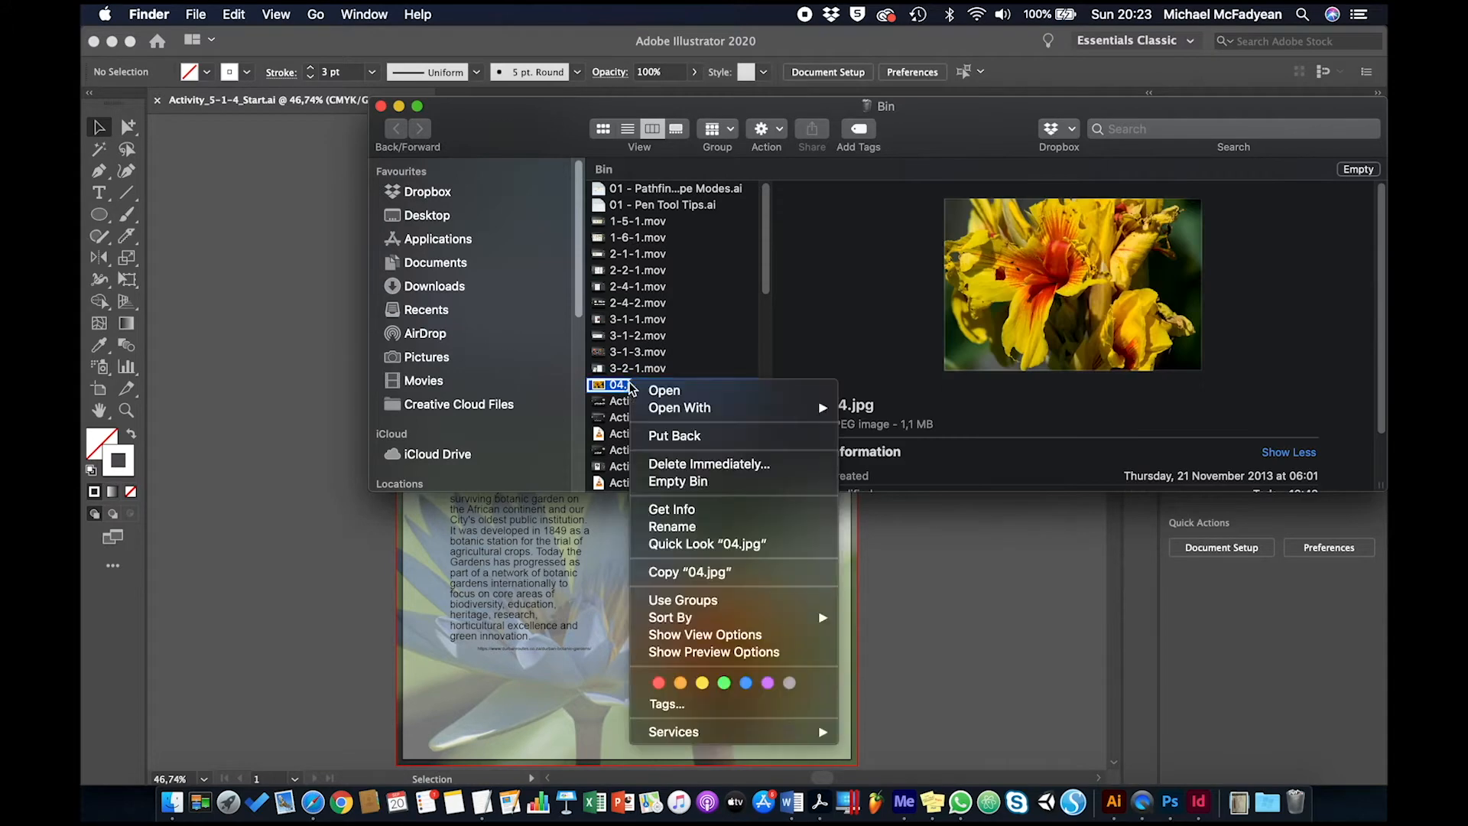
pyautogui.click(691, 442)
pyautogui.click(984, 612)
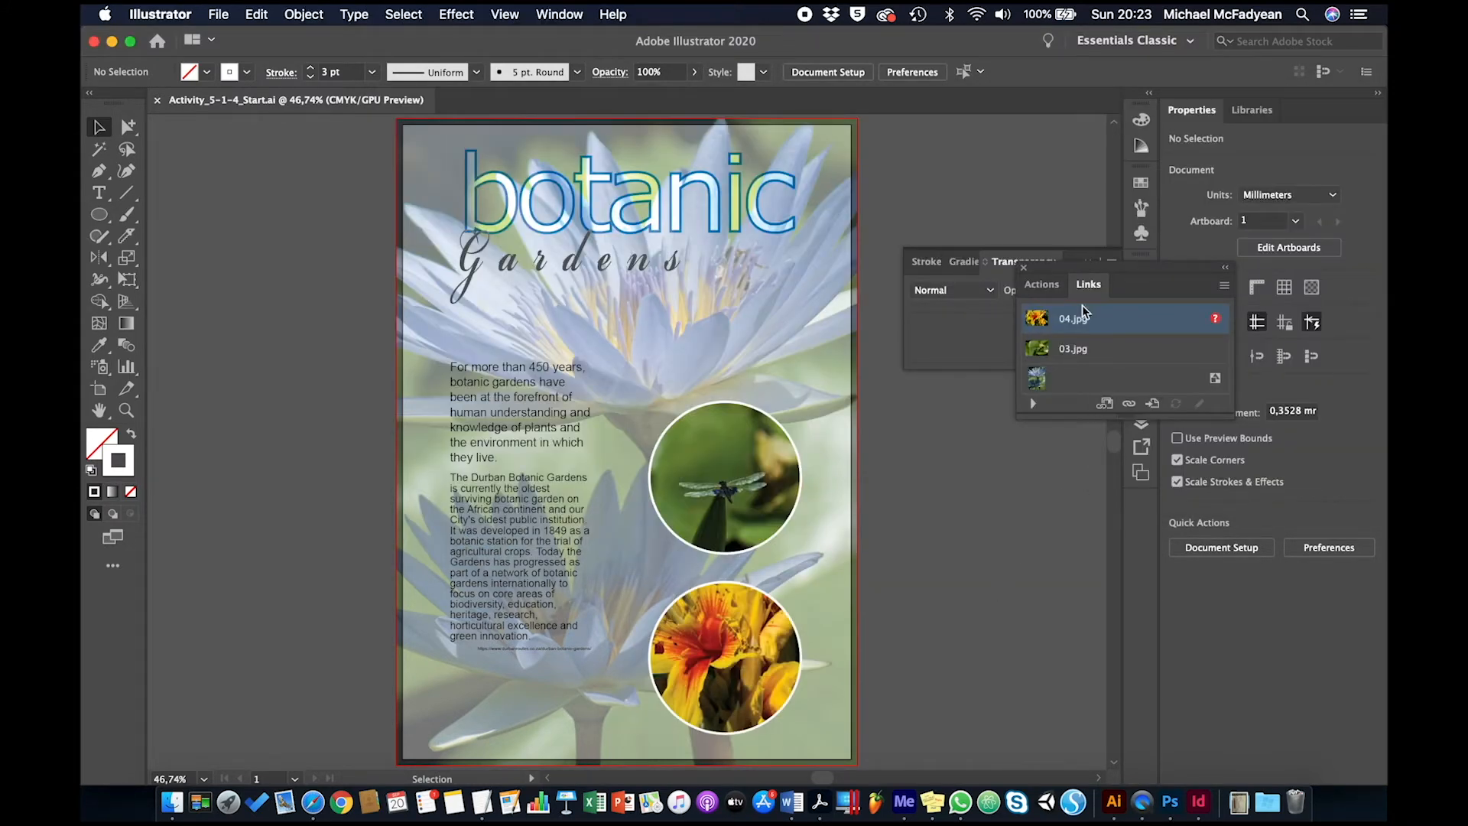
# - Select the 03.jpg and 04.jpg links in turn, and move the floating Links panel clear of the Transparency panel
pyautogui.click(1137, 347)
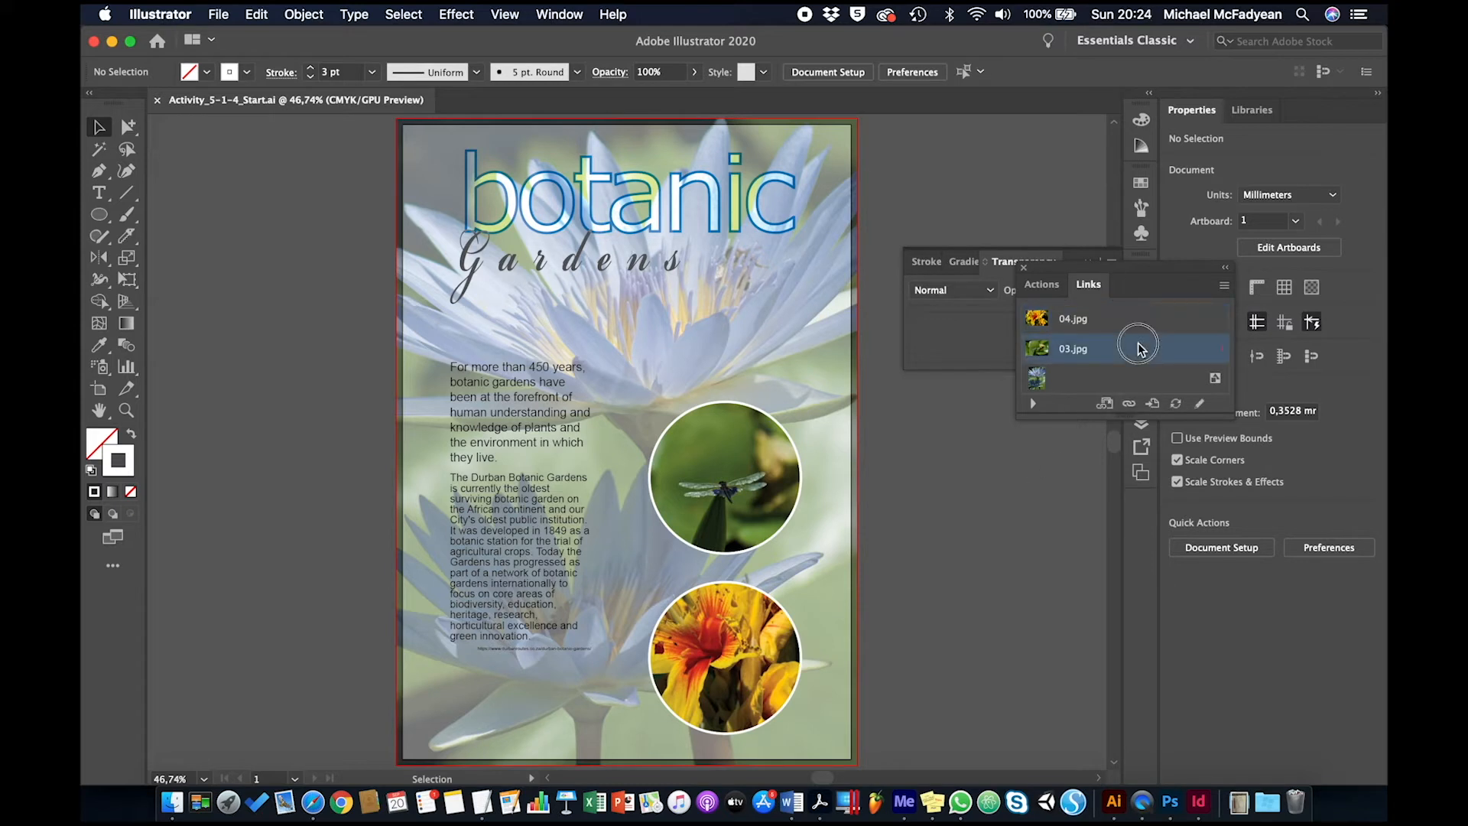
pyautogui.click(1124, 328)
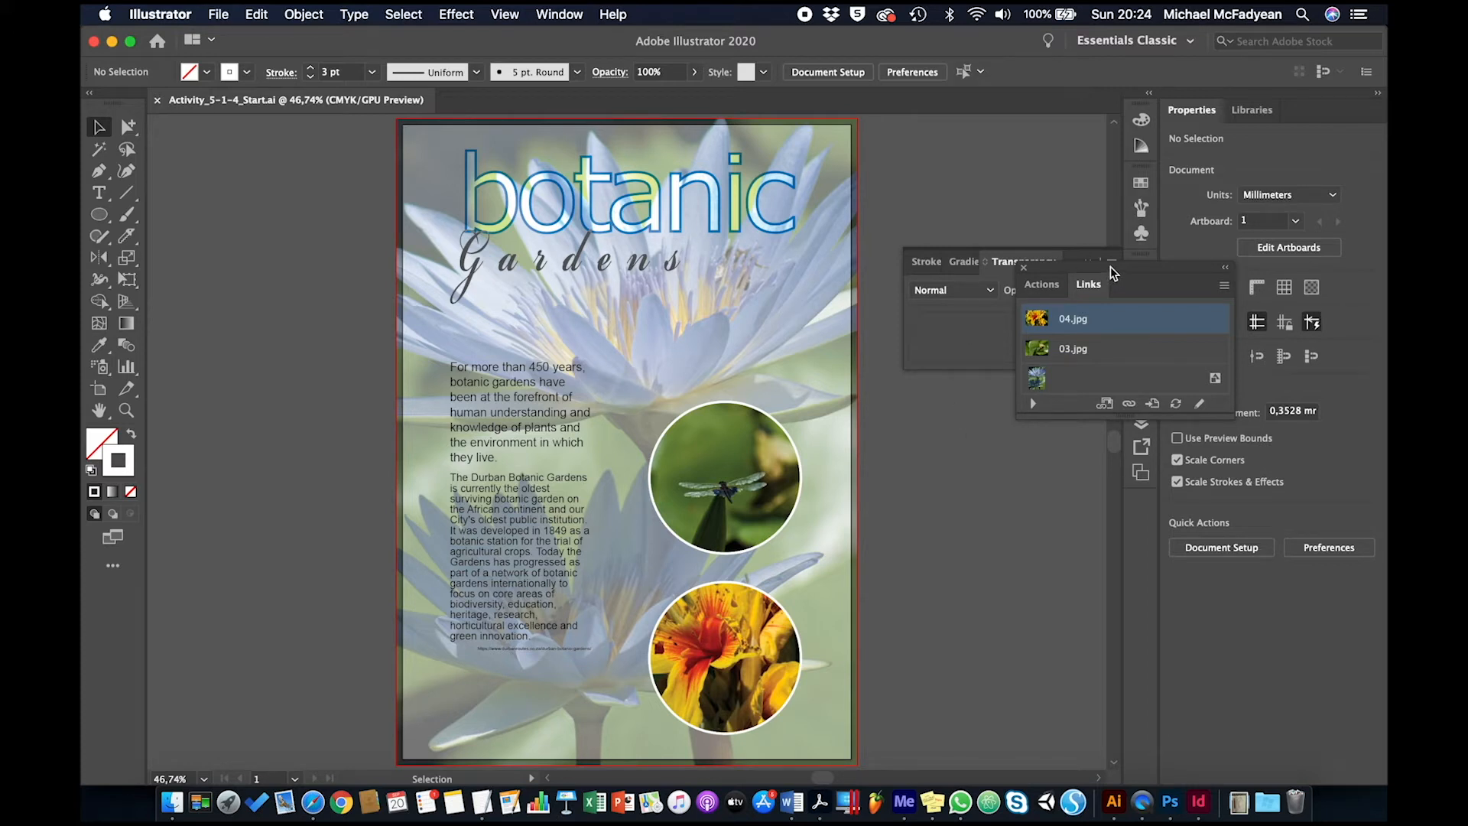
pyautogui.moveTo(1109, 266); pyautogui.dragTo(975, 394)
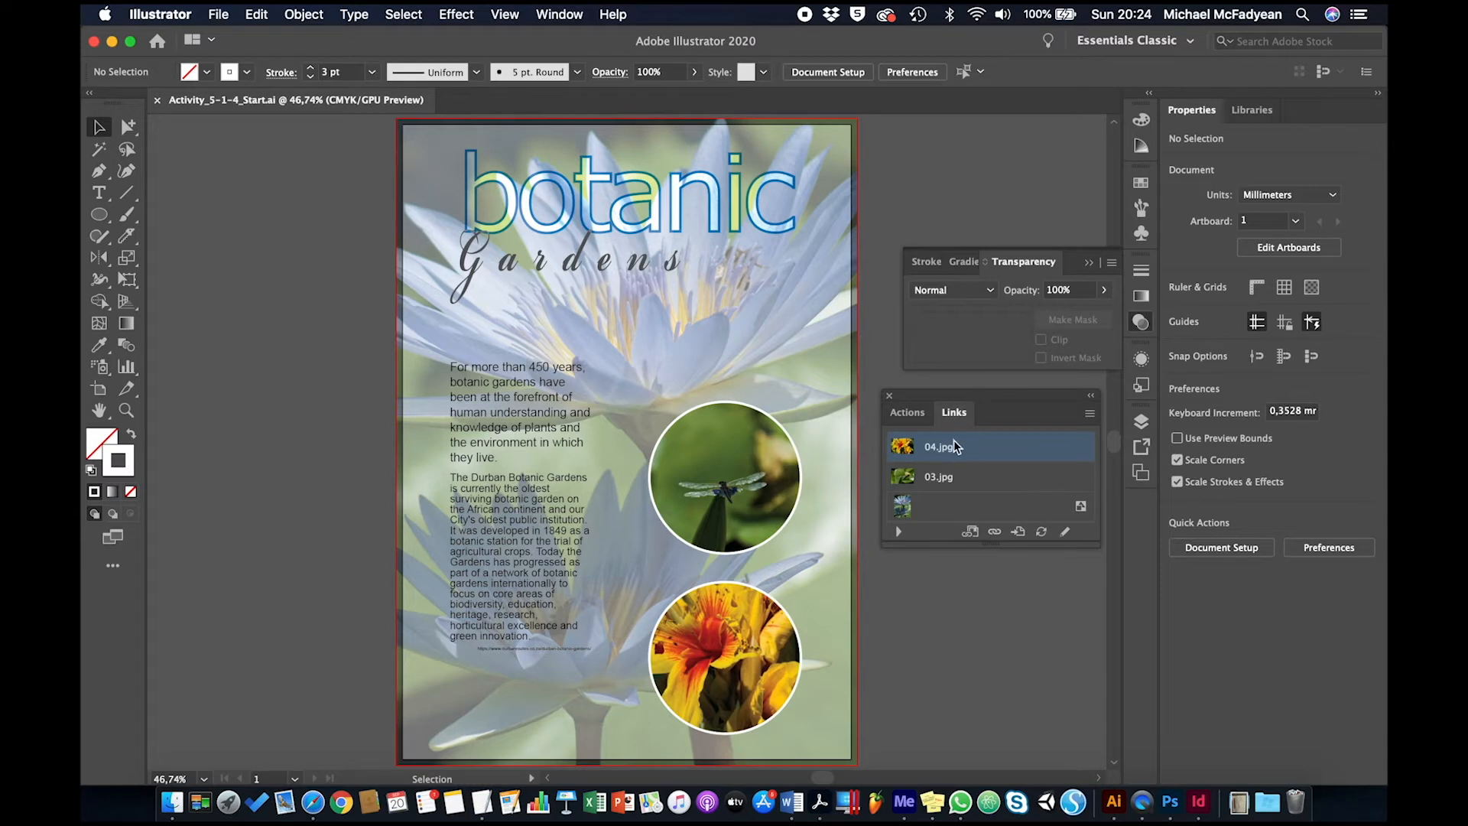
# - Unembed the water lily background image, saving it to the Desktop as Cover.psd in Photoshop format
pyautogui.click(813, 344)
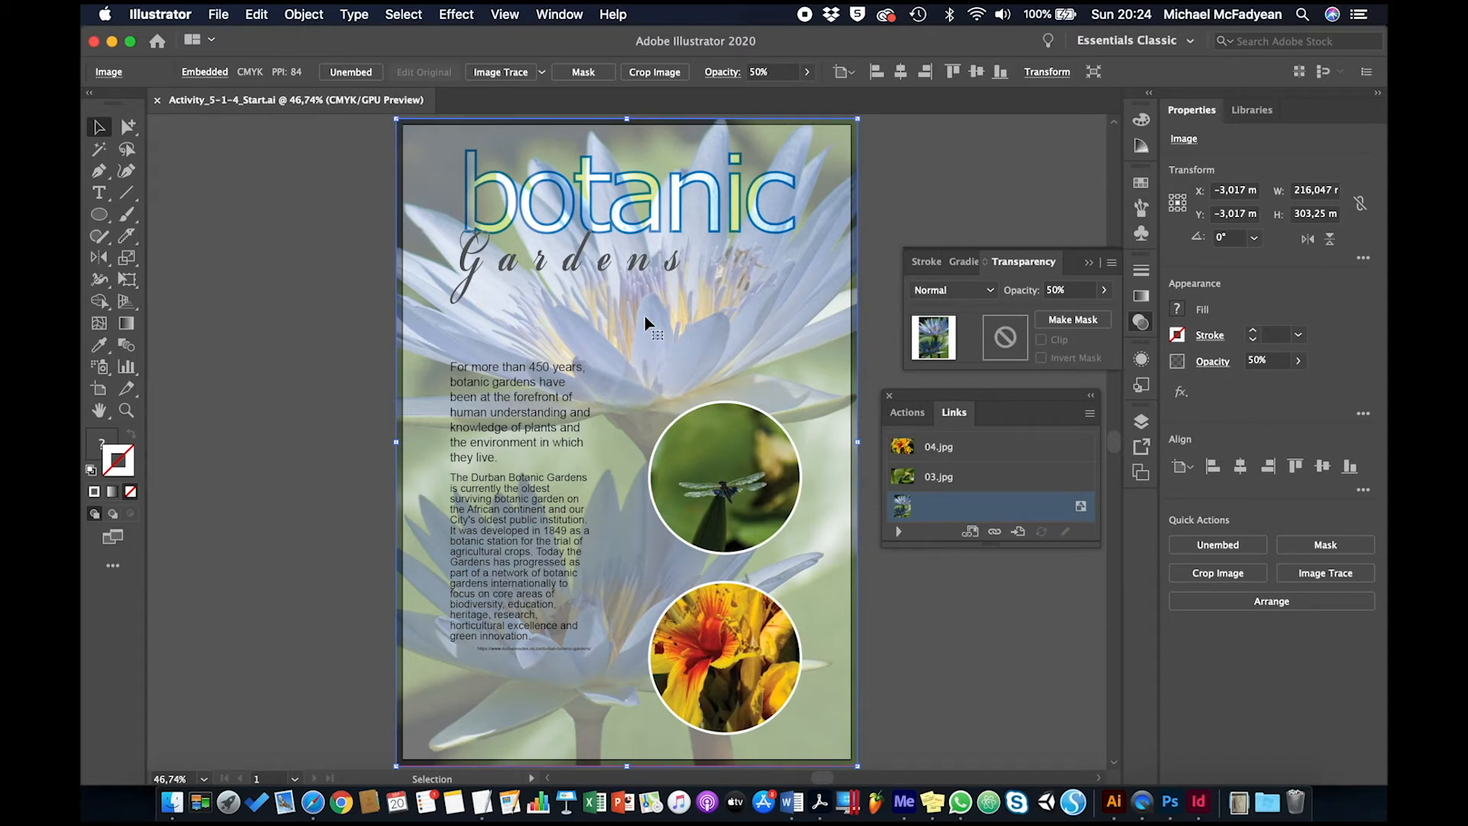
pyautogui.click(350, 76)
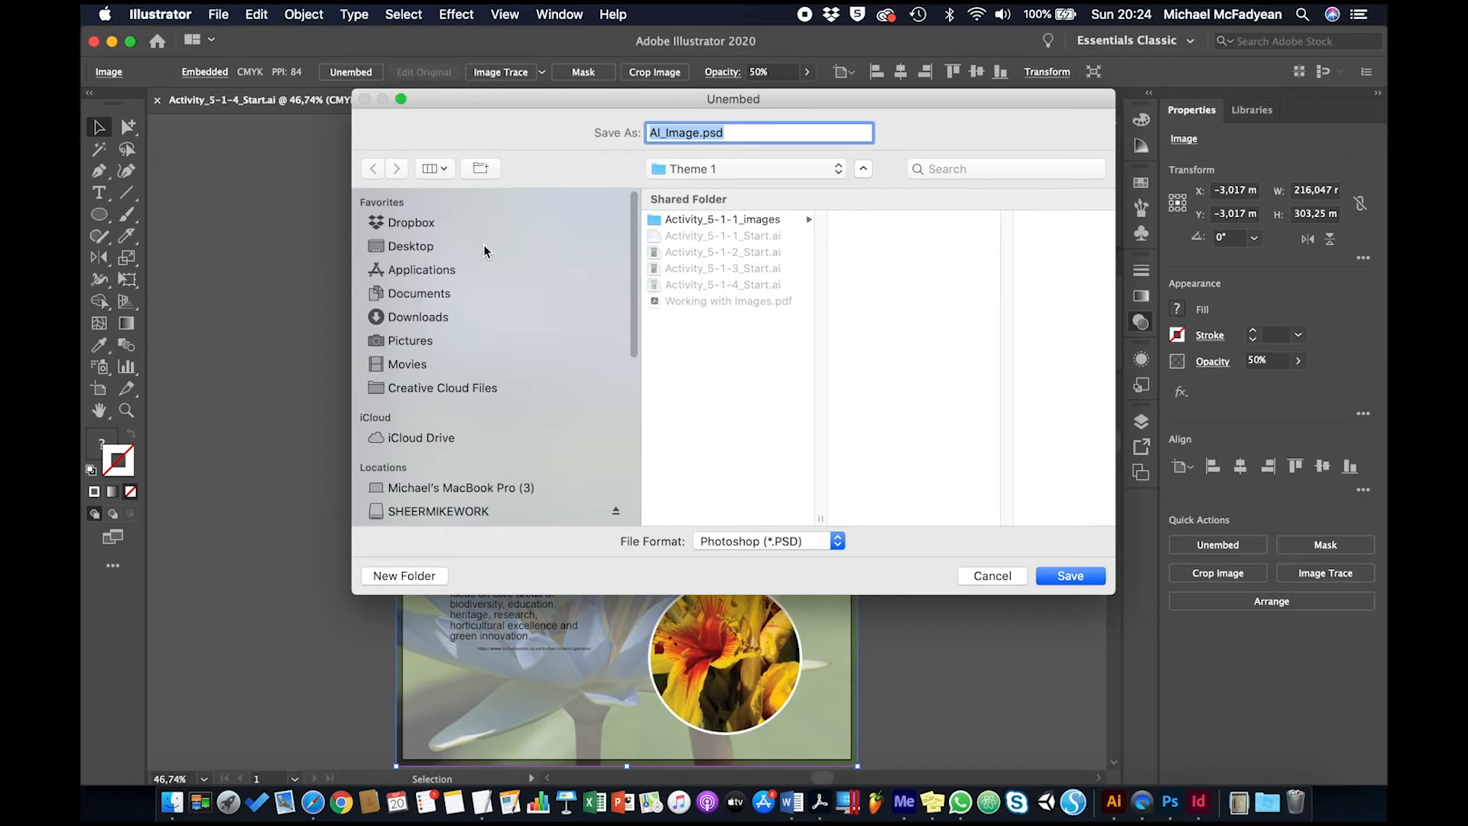
pyautogui.click(483, 245)
pyautogui.click(839, 542)
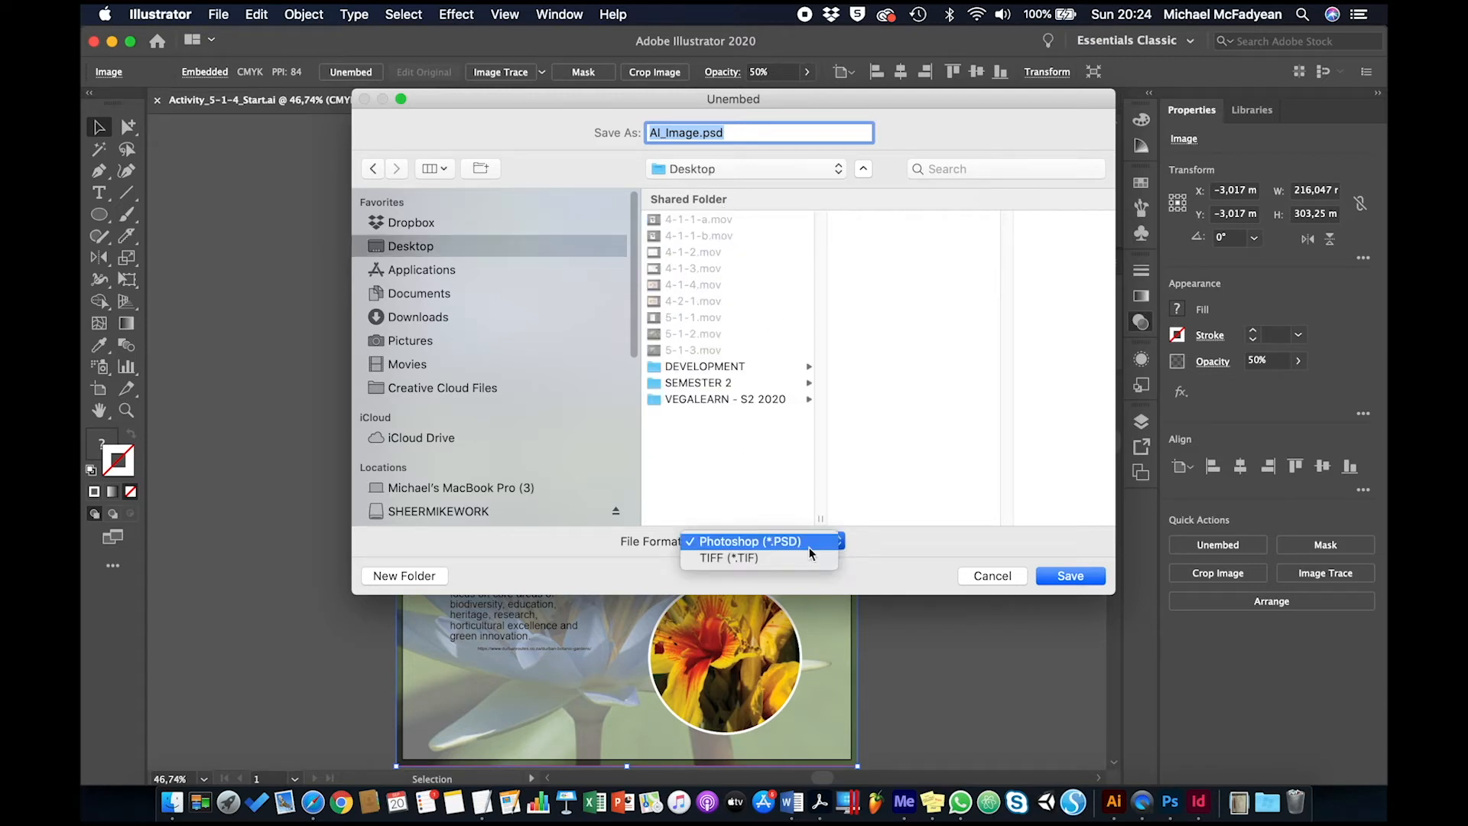
pyautogui.click(782, 539)
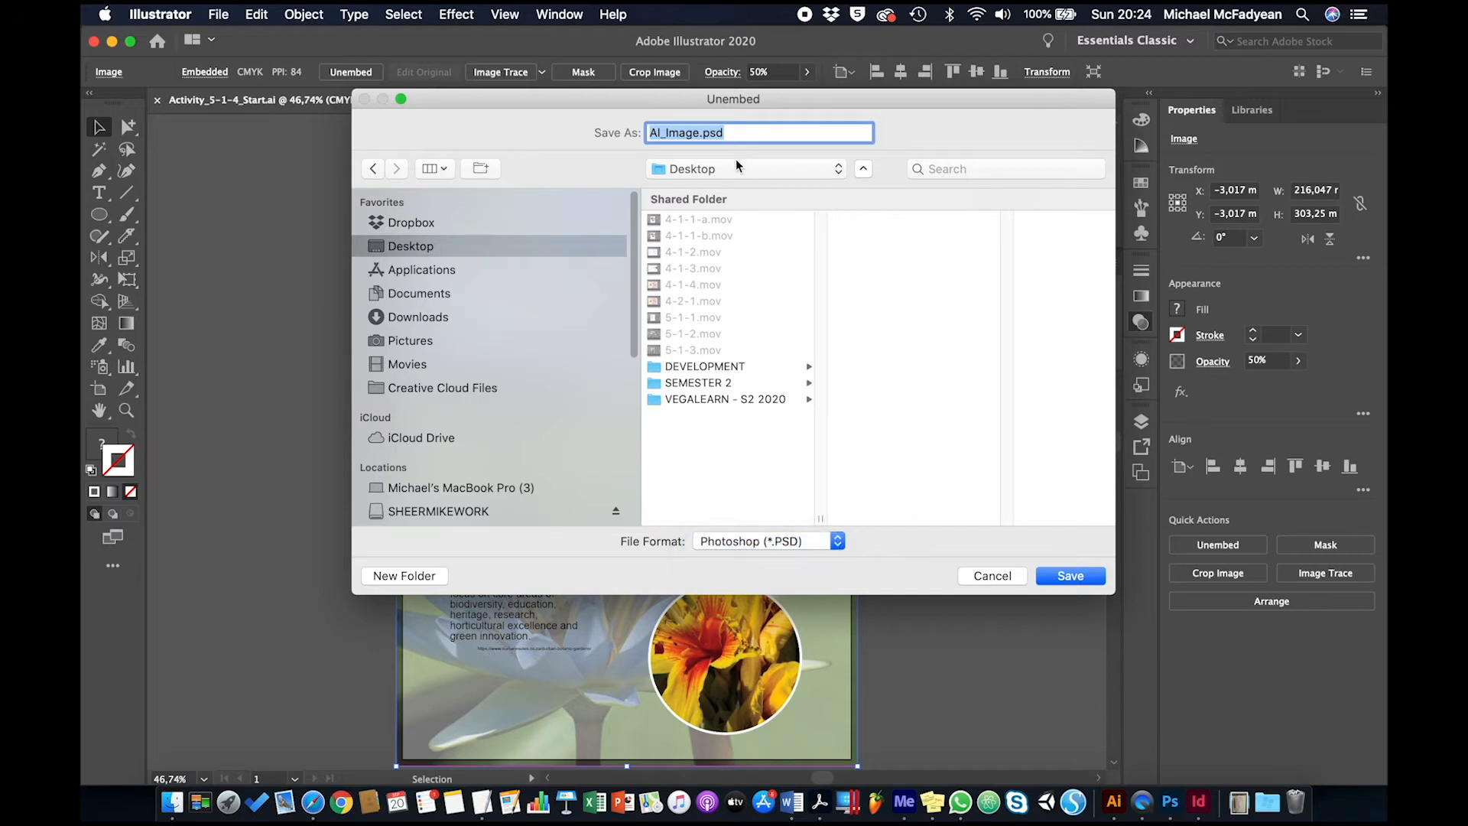
pyautogui.click(691, 135)
pyautogui.doubleClick(689, 134)
pyautogui.write('Cover')
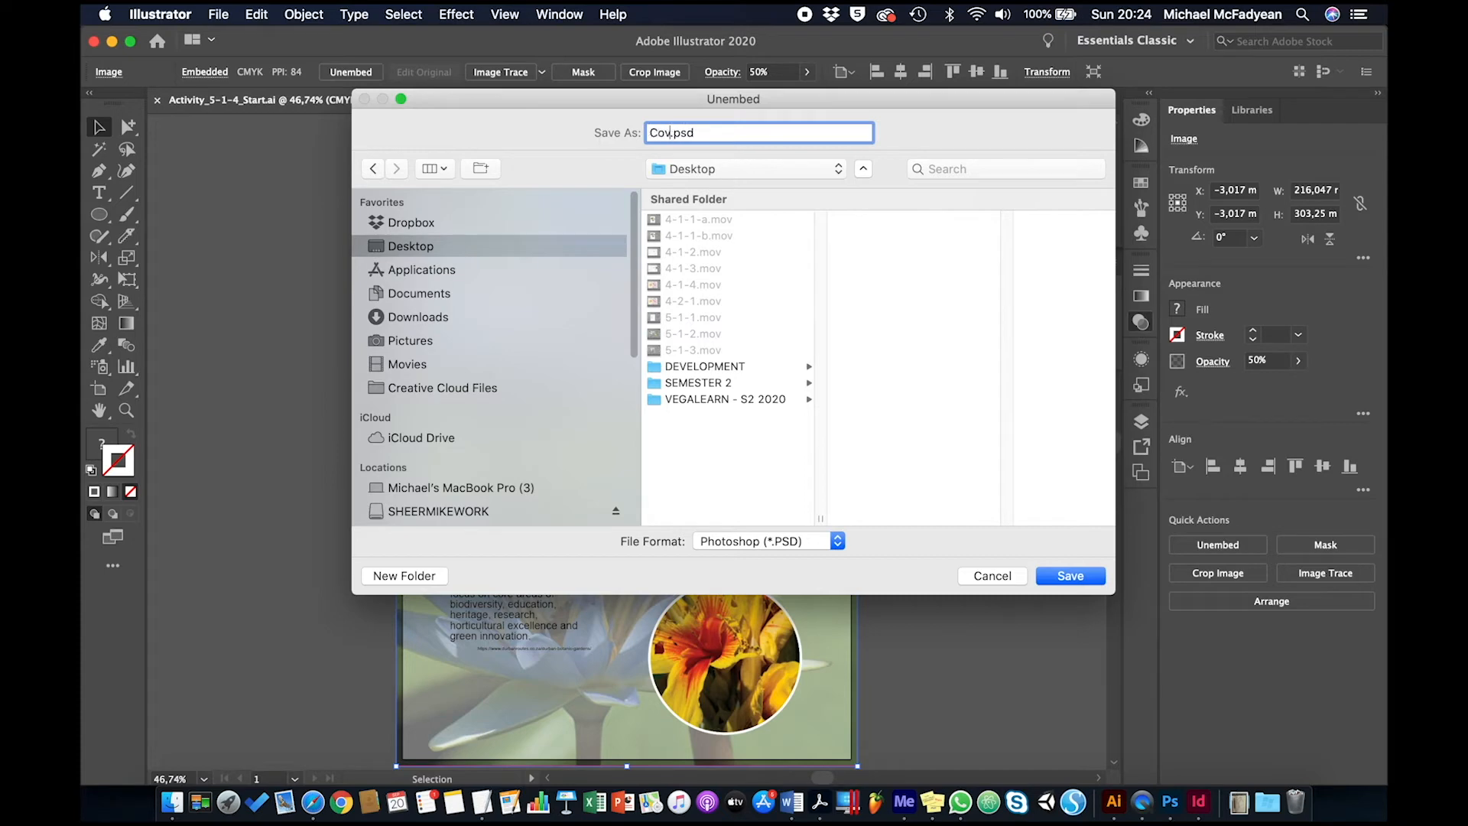
pyautogui.click(1086, 580)
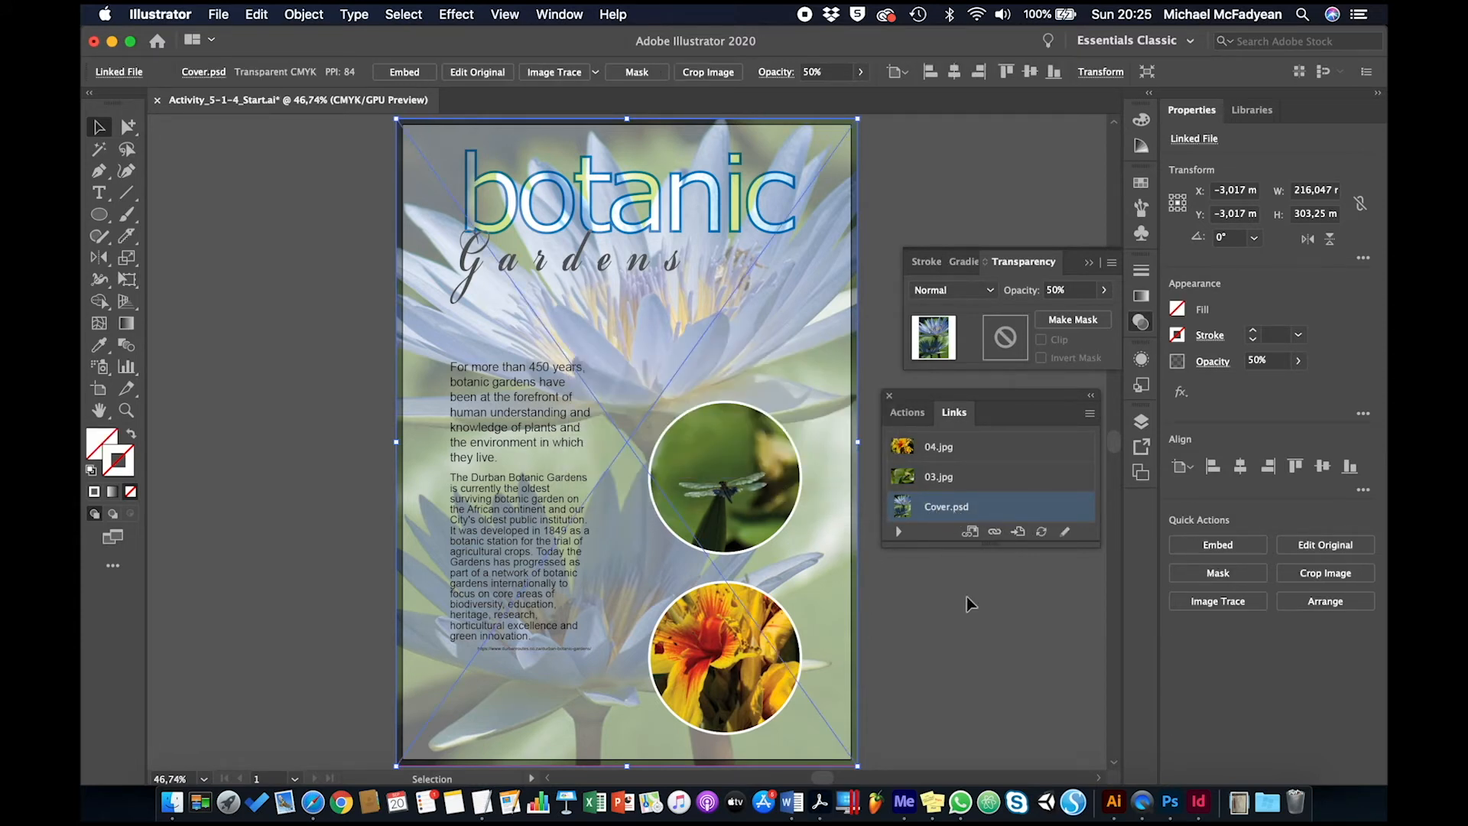
pyautogui.click(321, 459)
pyautogui.click(427, 459)
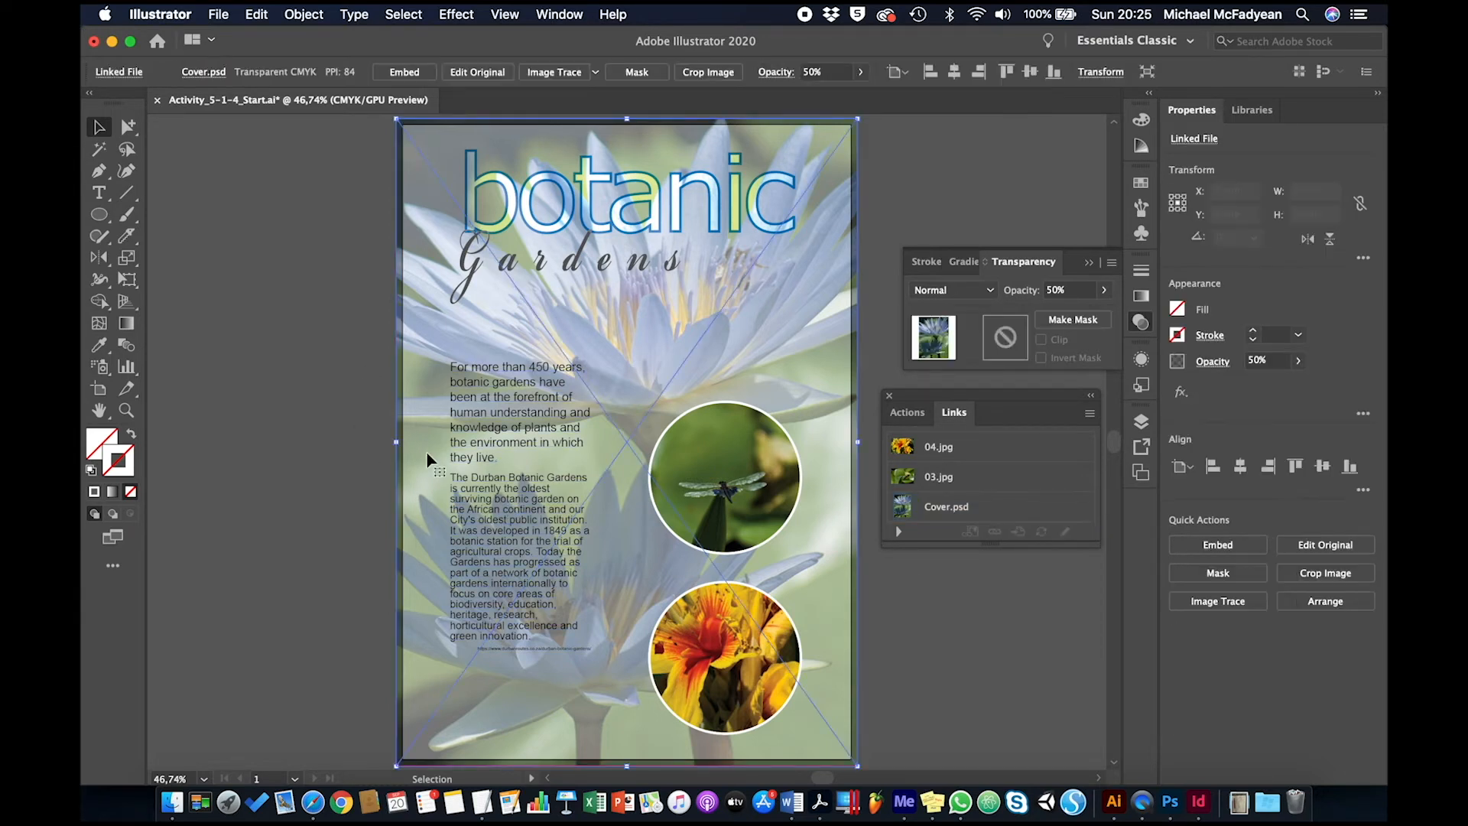
# - Examine the Link option for Cover.psd in the Place dialog and close it without placing the file
pyautogui.click(219, 14)
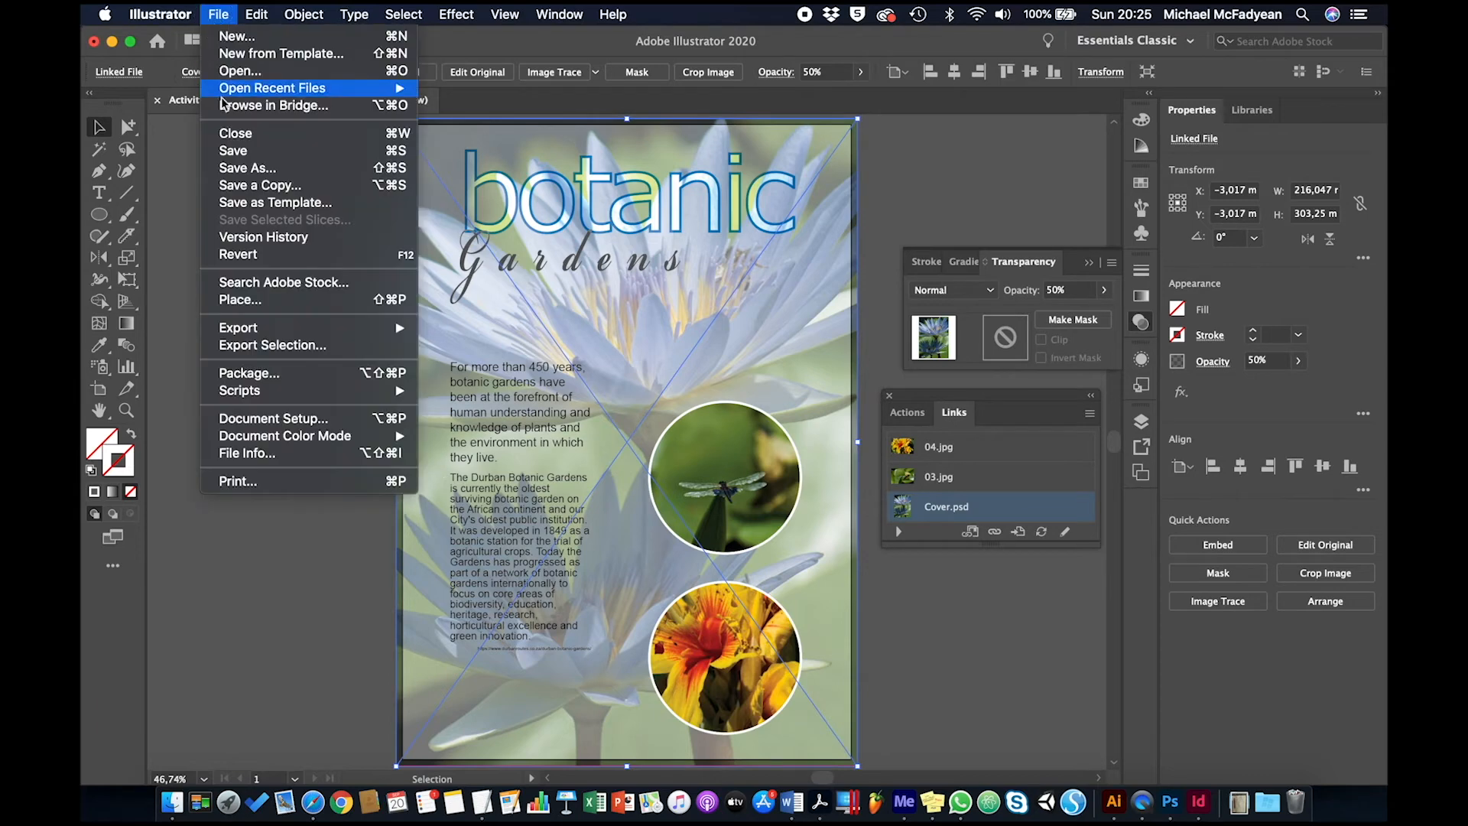
pyautogui.click(291, 298)
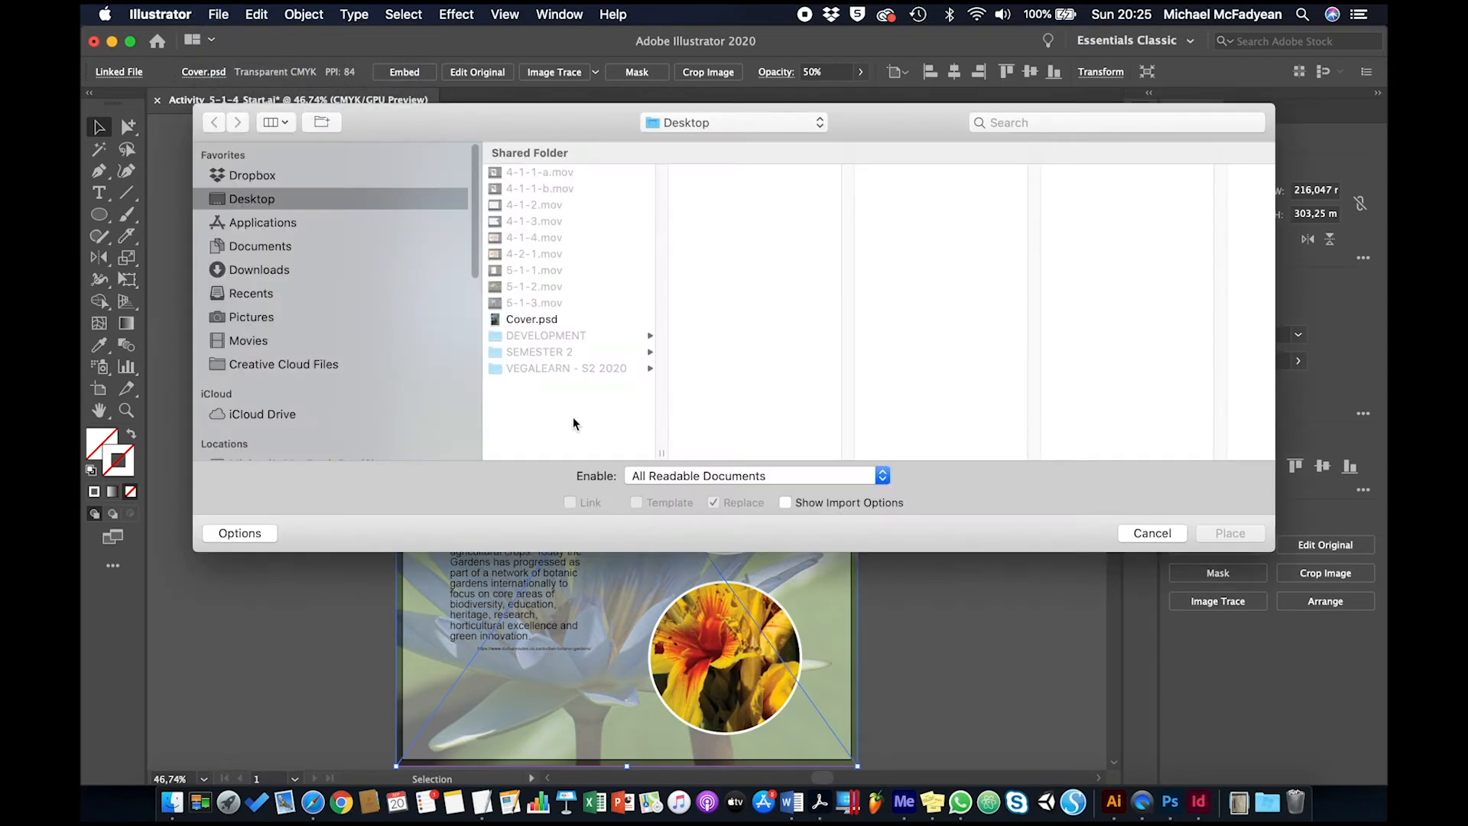
pyautogui.click(552, 322)
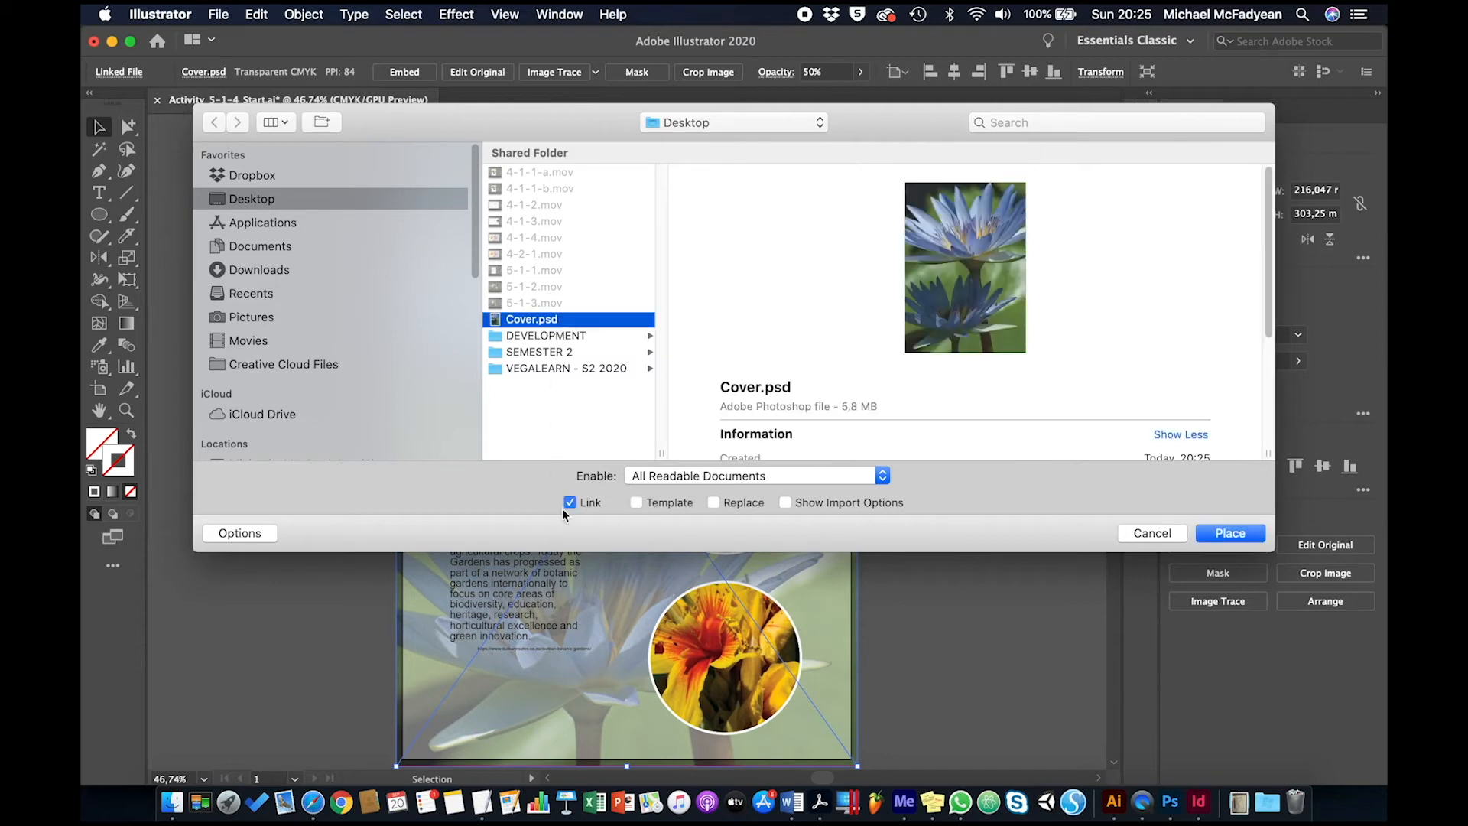
pyautogui.click(1149, 532)
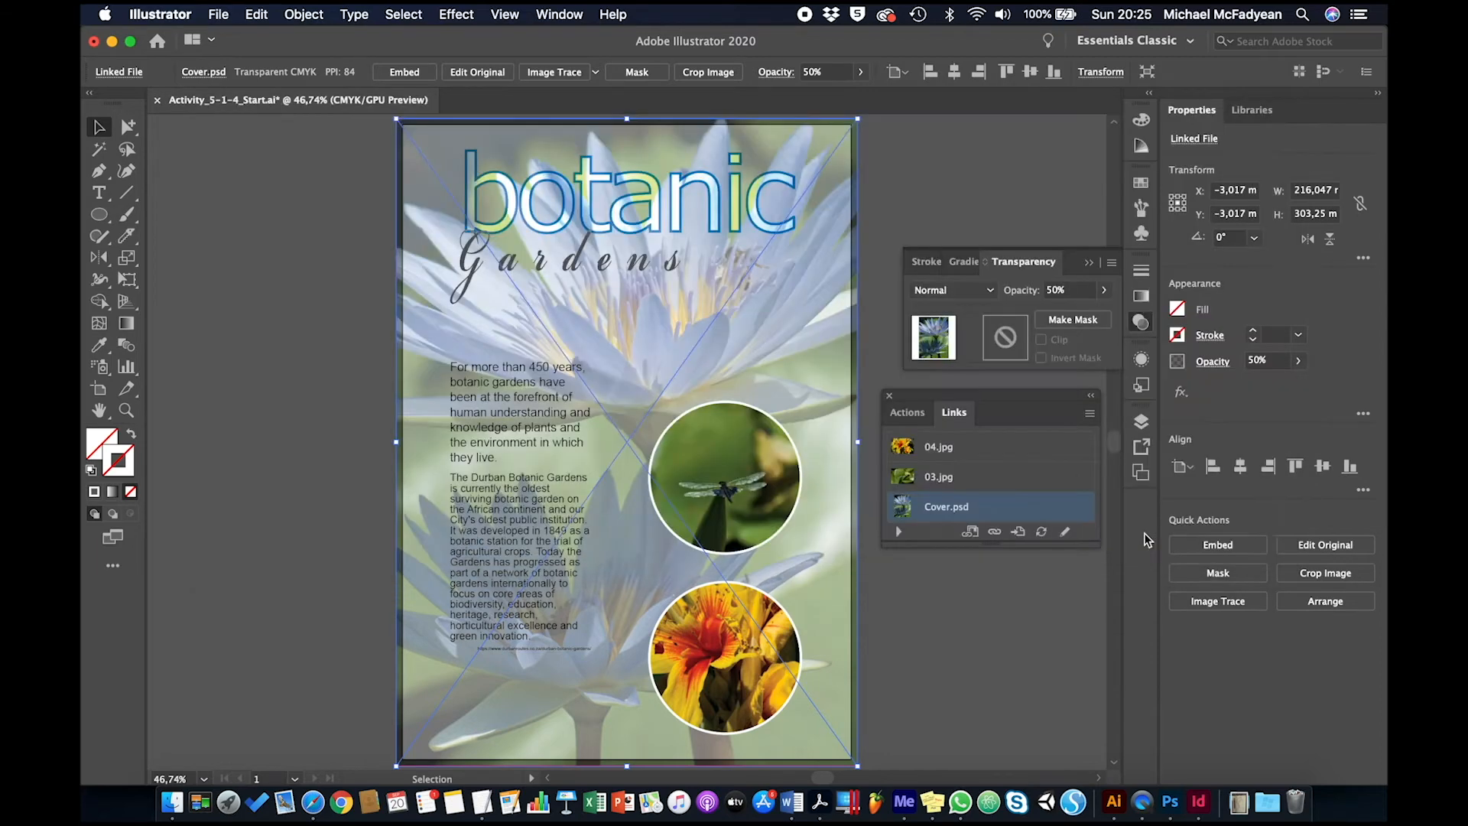
# - Select the background image on the artboard and open its linked Cover.psd in Photoshop with Edit Original
pyautogui.click(287, 356)
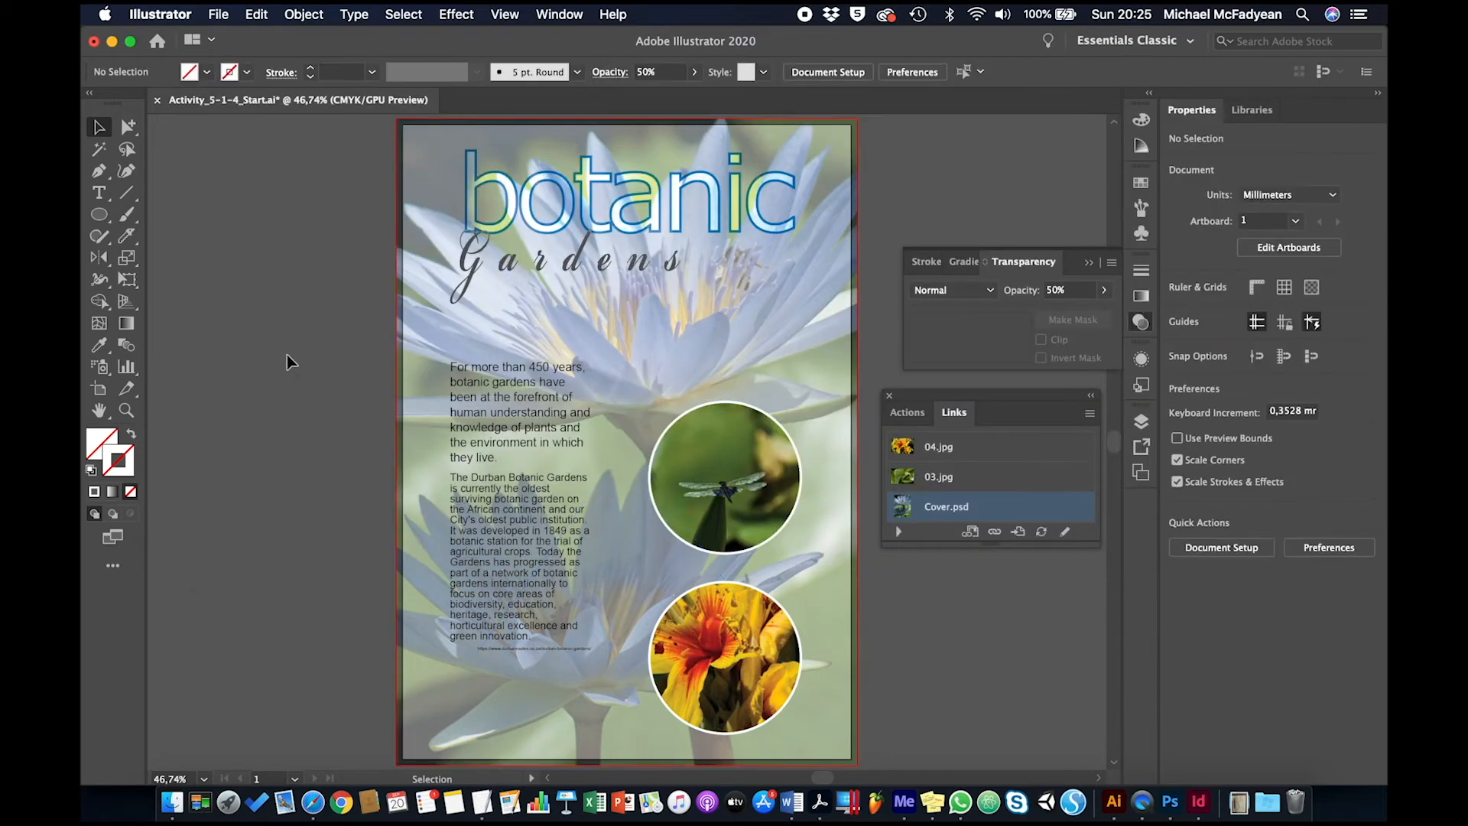
pyautogui.click(414, 333)
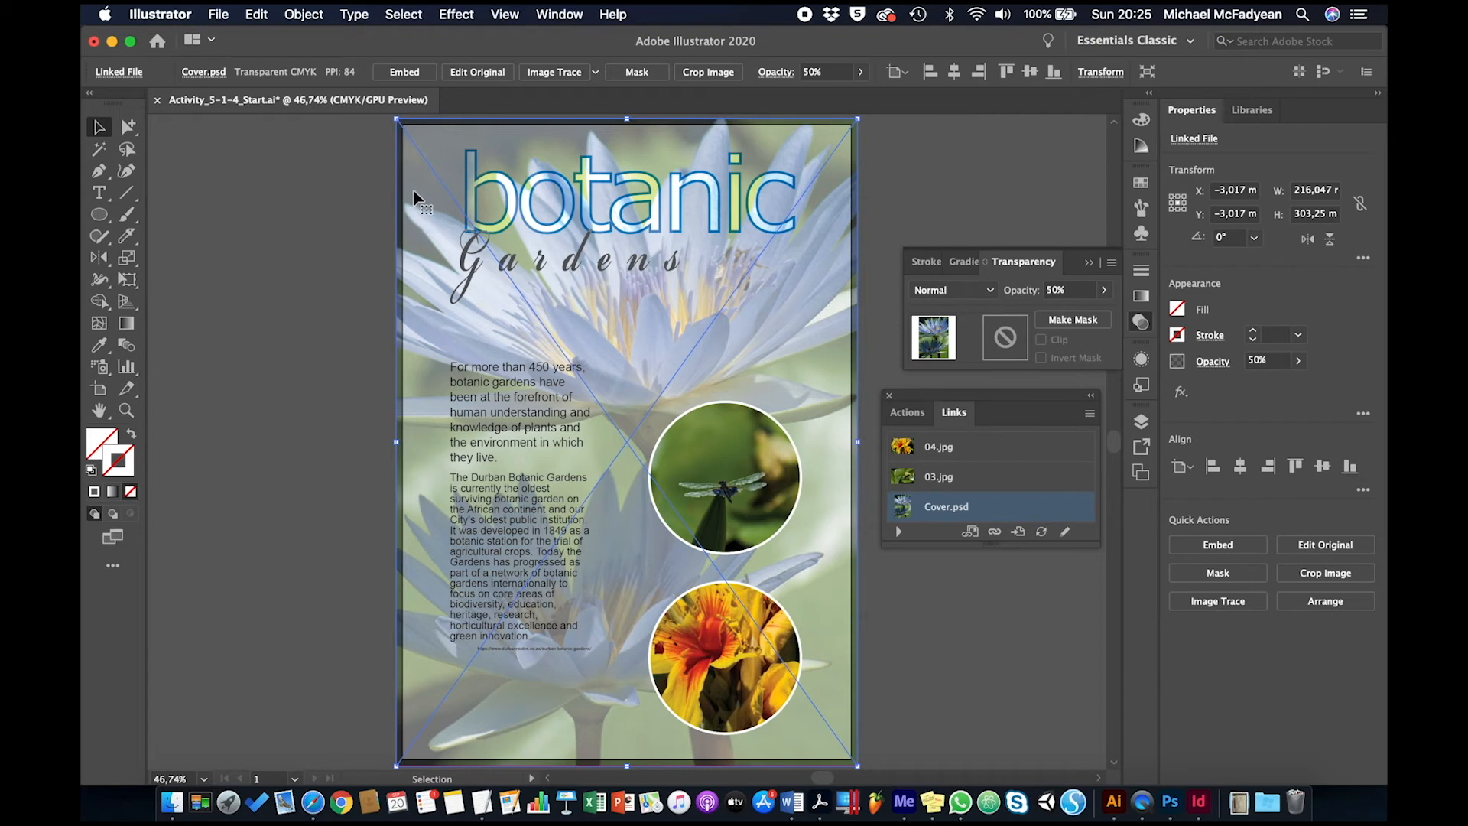
pyautogui.click(1065, 532)
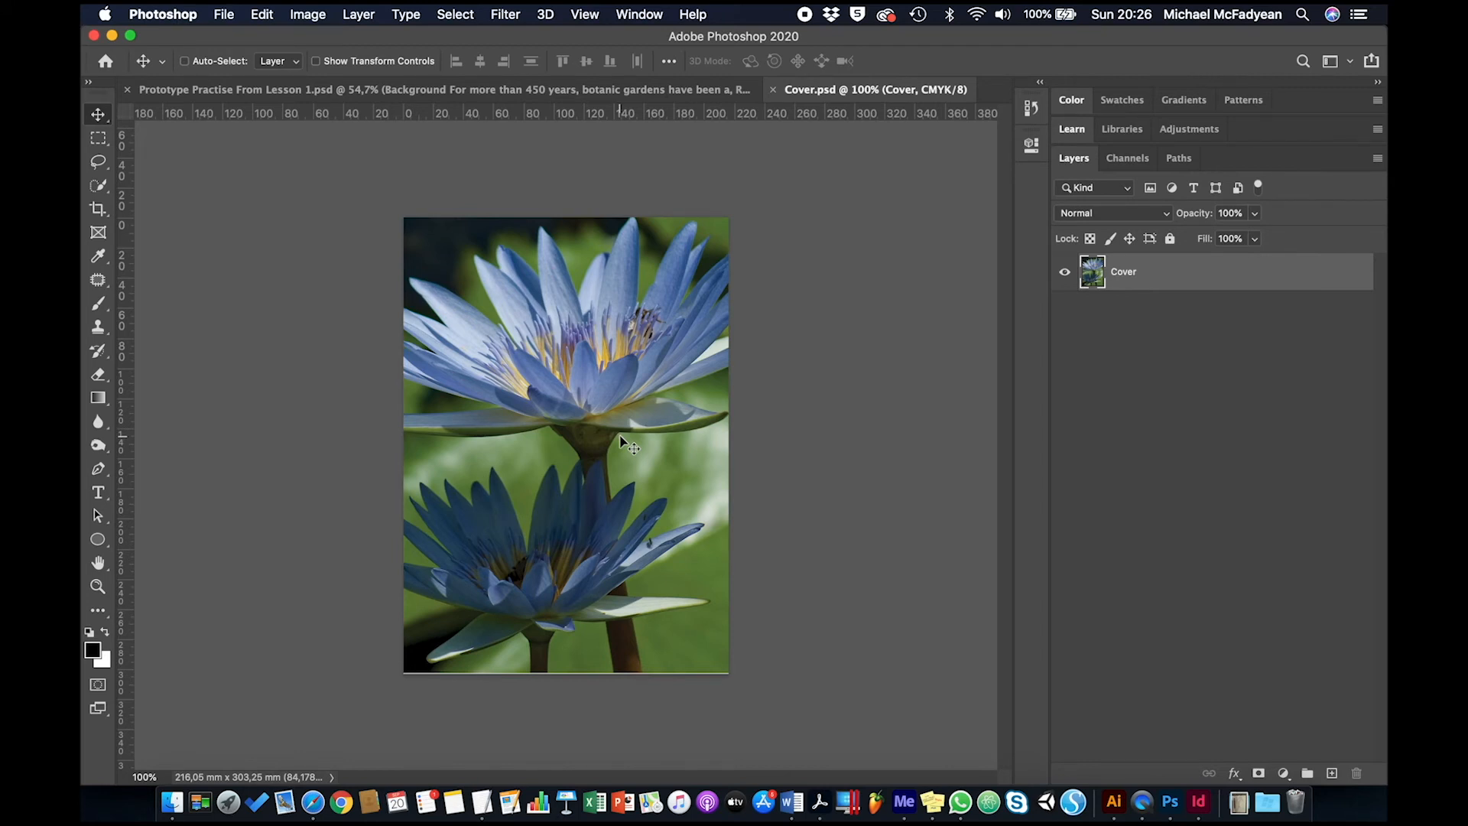
# - Desaturate the Cover layer and save Cover.psd
pyautogui.click(314, 14)
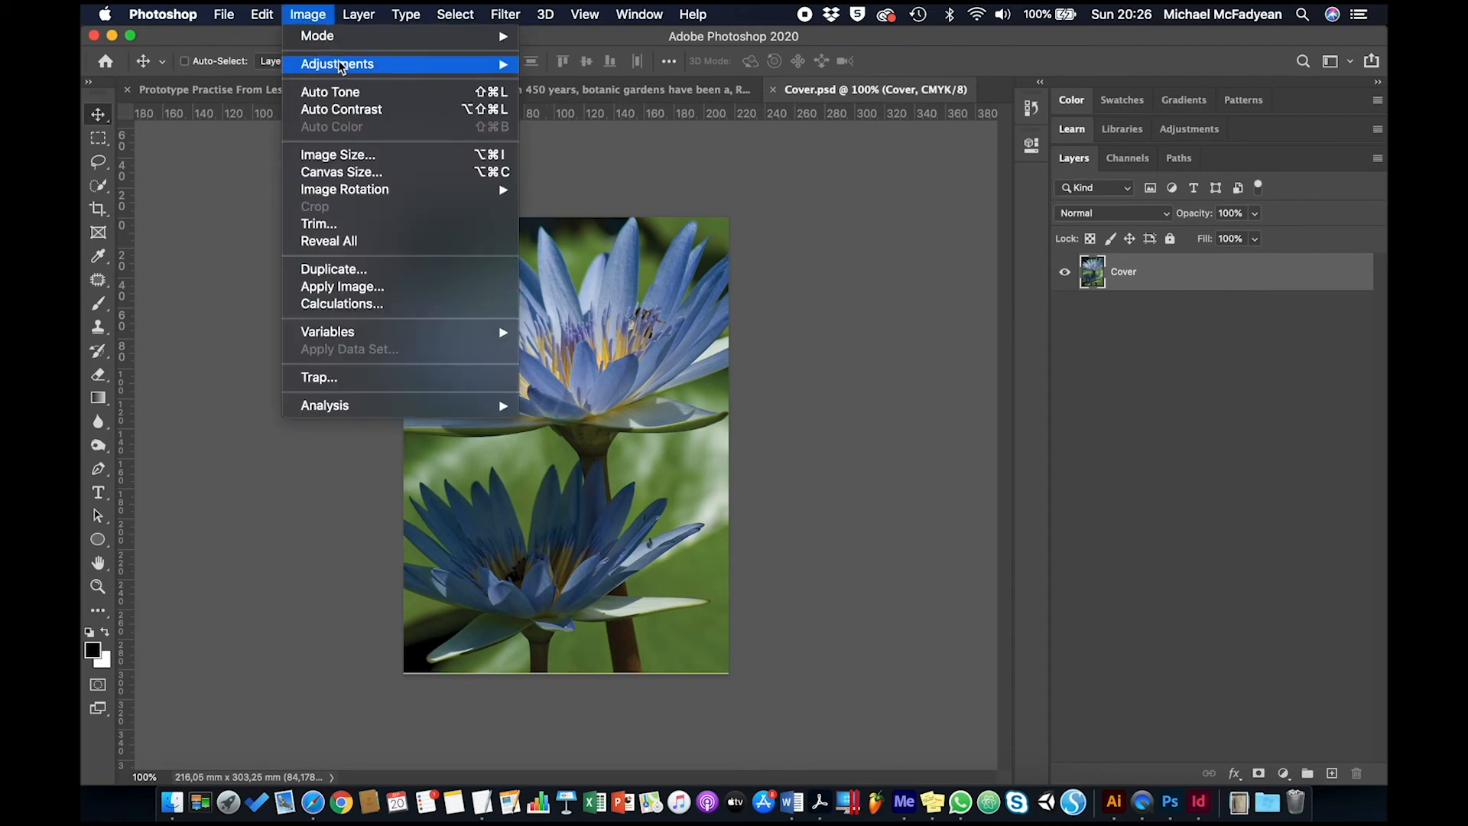
pyautogui.moveTo(341, 67)
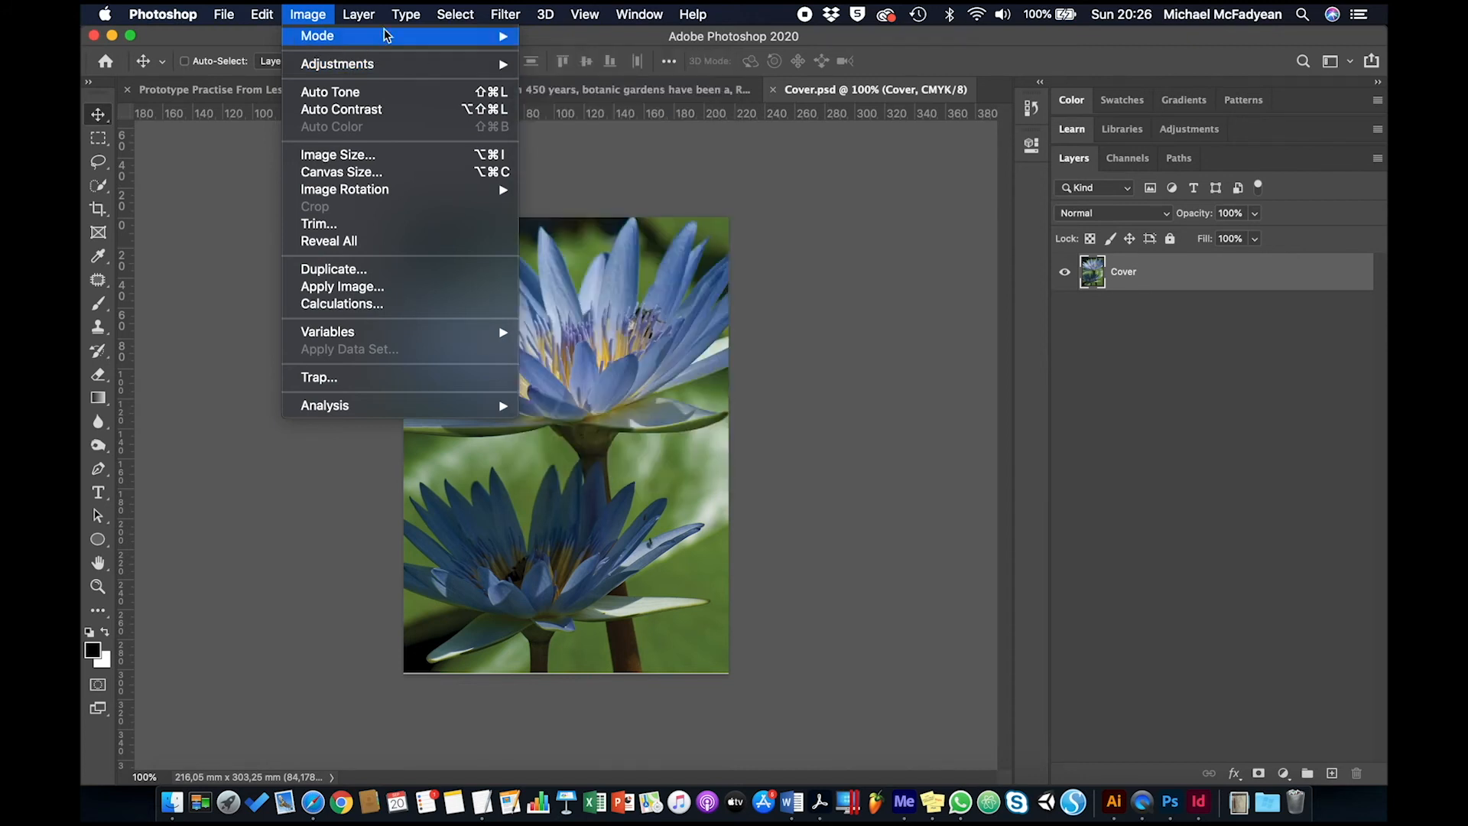
pyautogui.moveTo(390, 30)
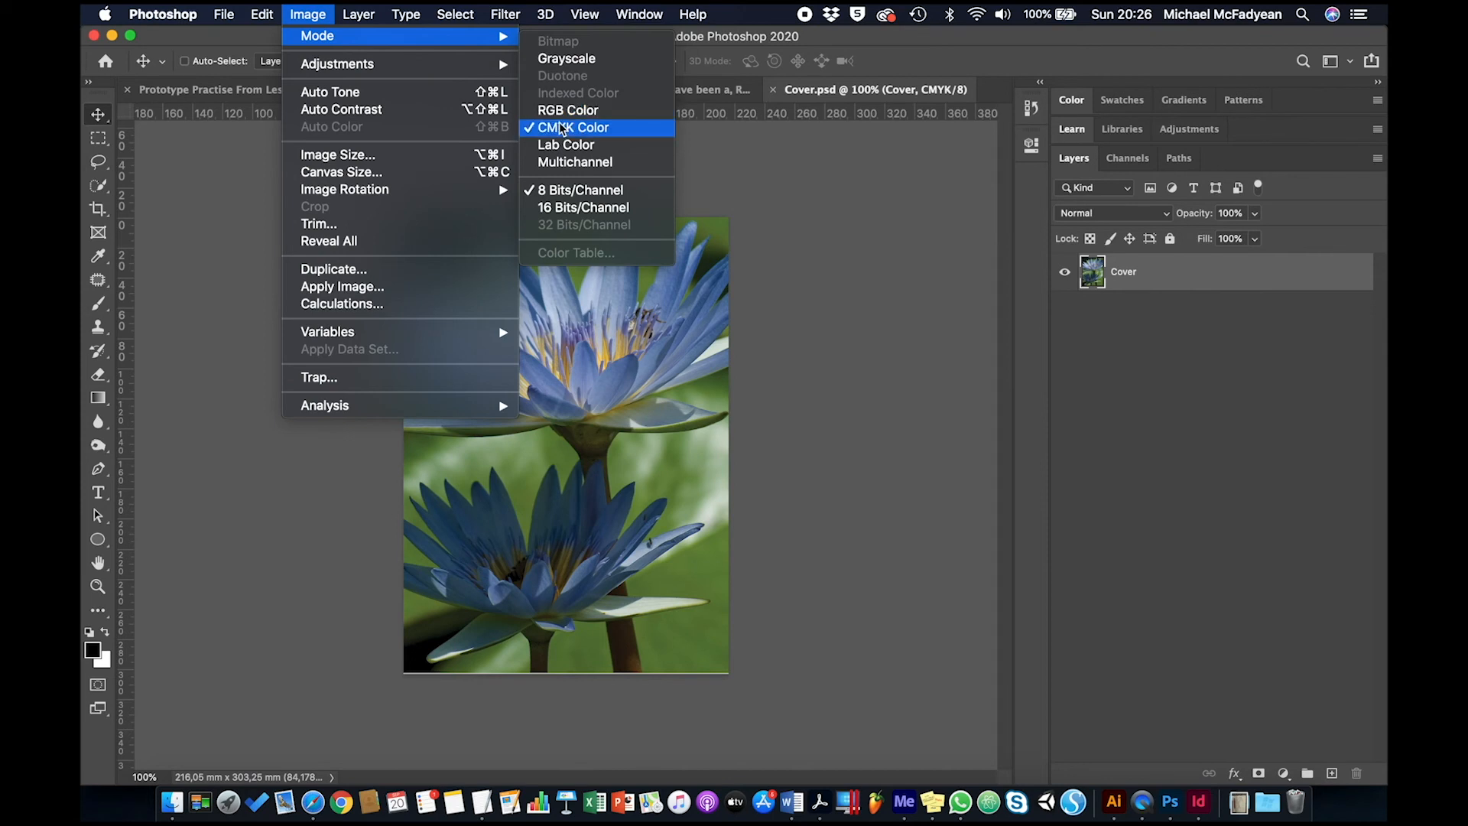
pyautogui.moveTo(504, 66)
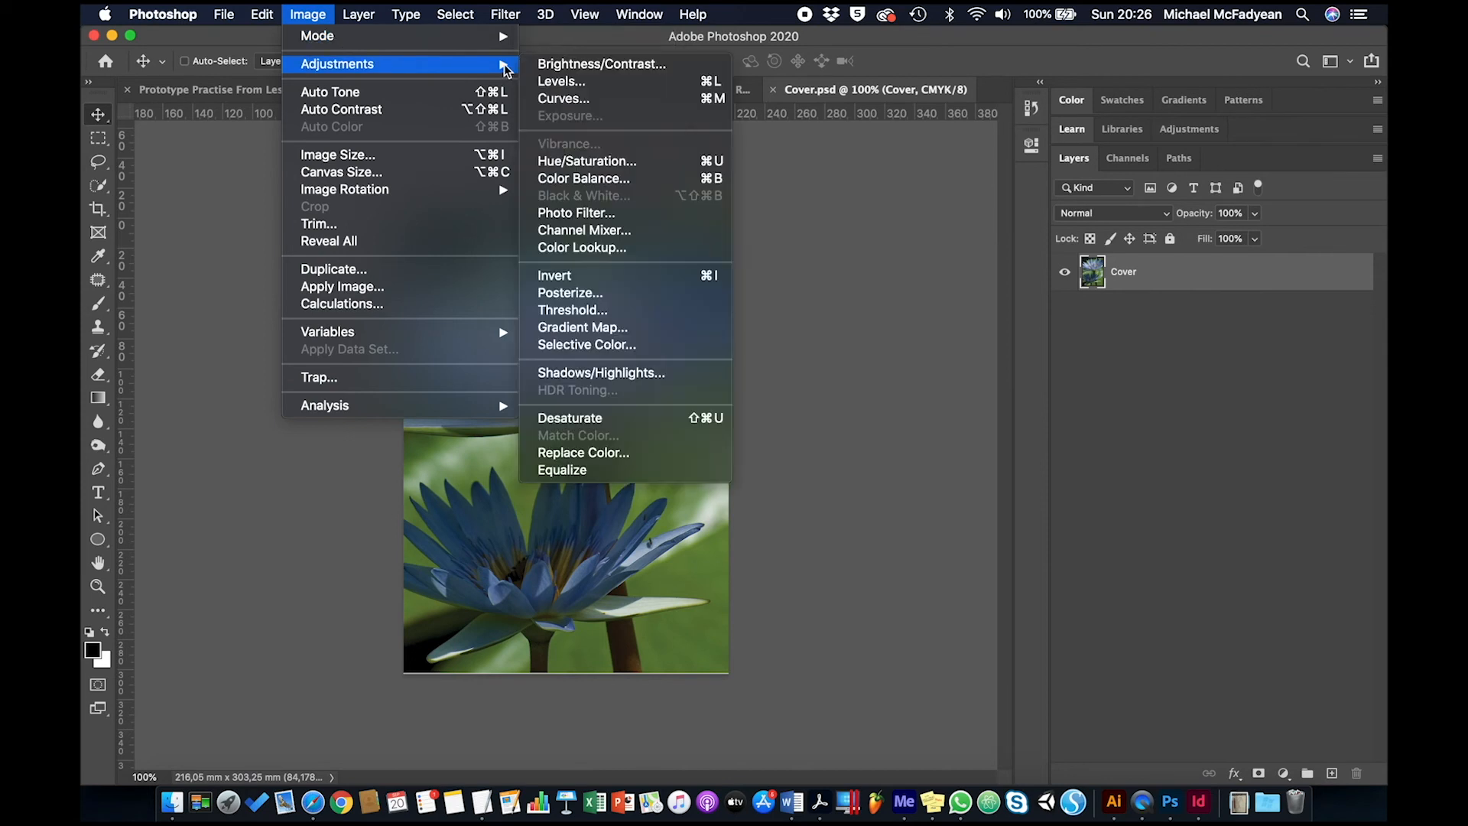
pyautogui.click(593, 419)
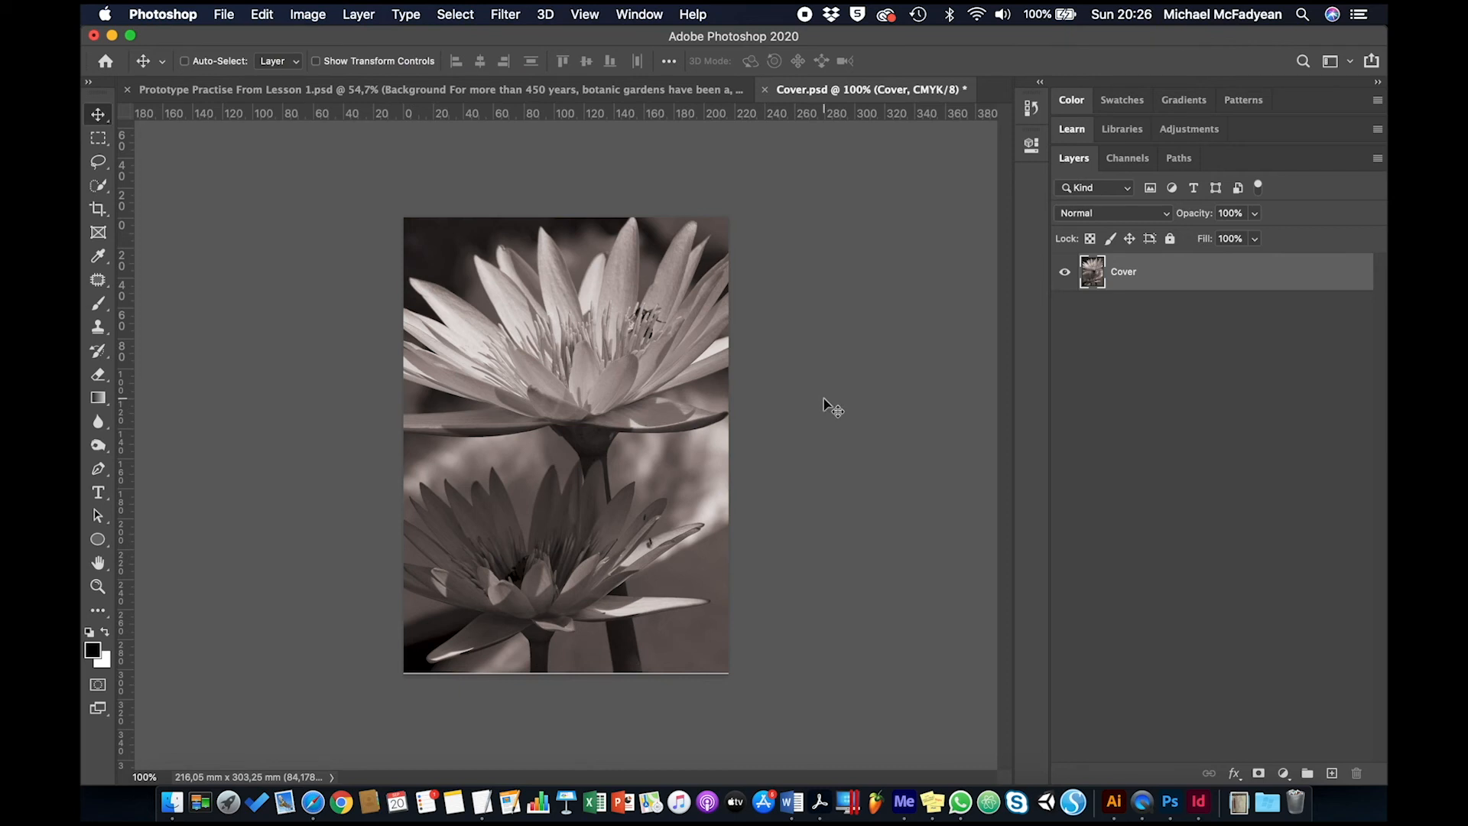
pyautogui.click(222, 14)
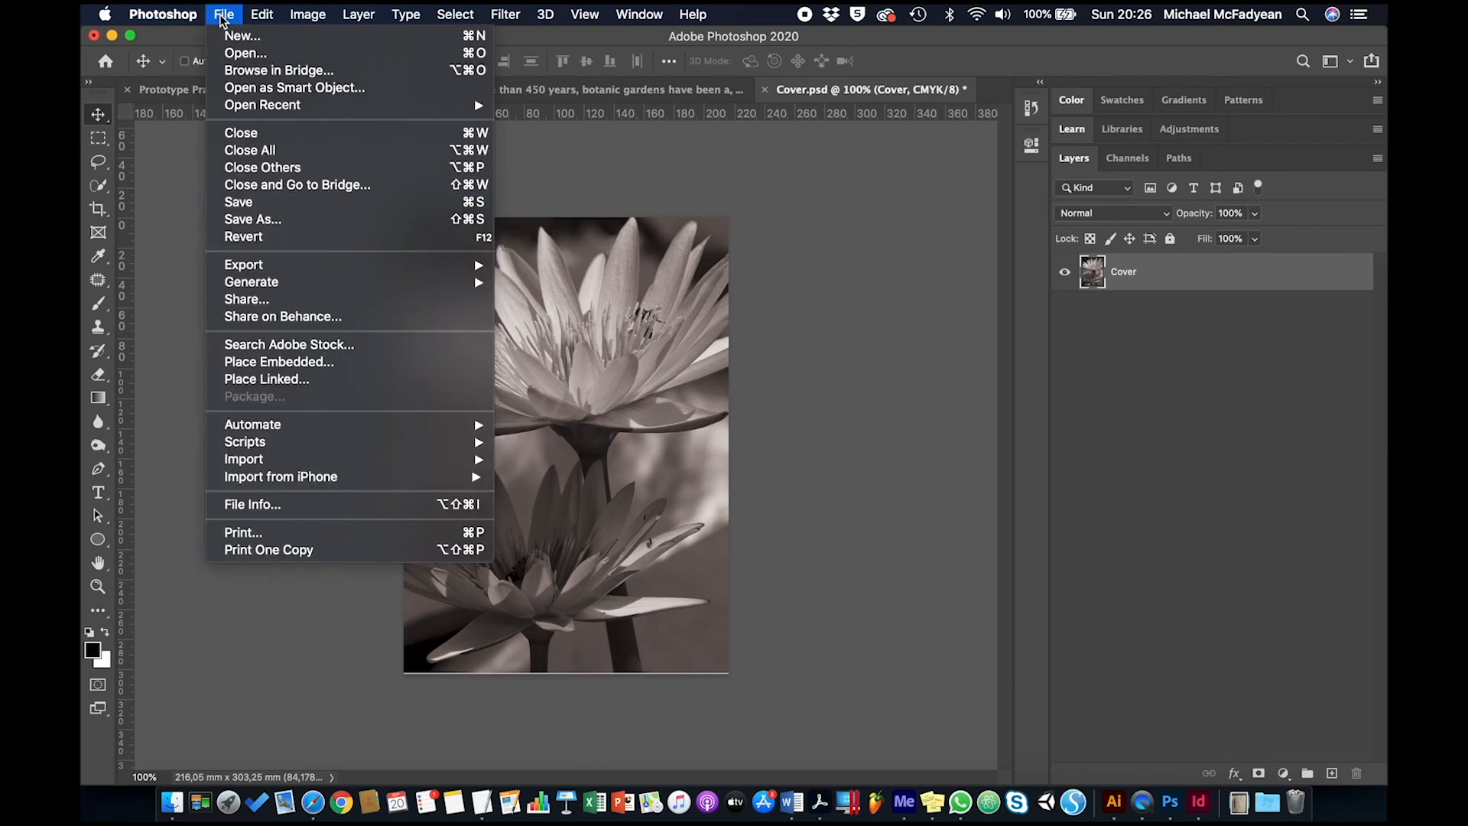
pyautogui.click(264, 201)
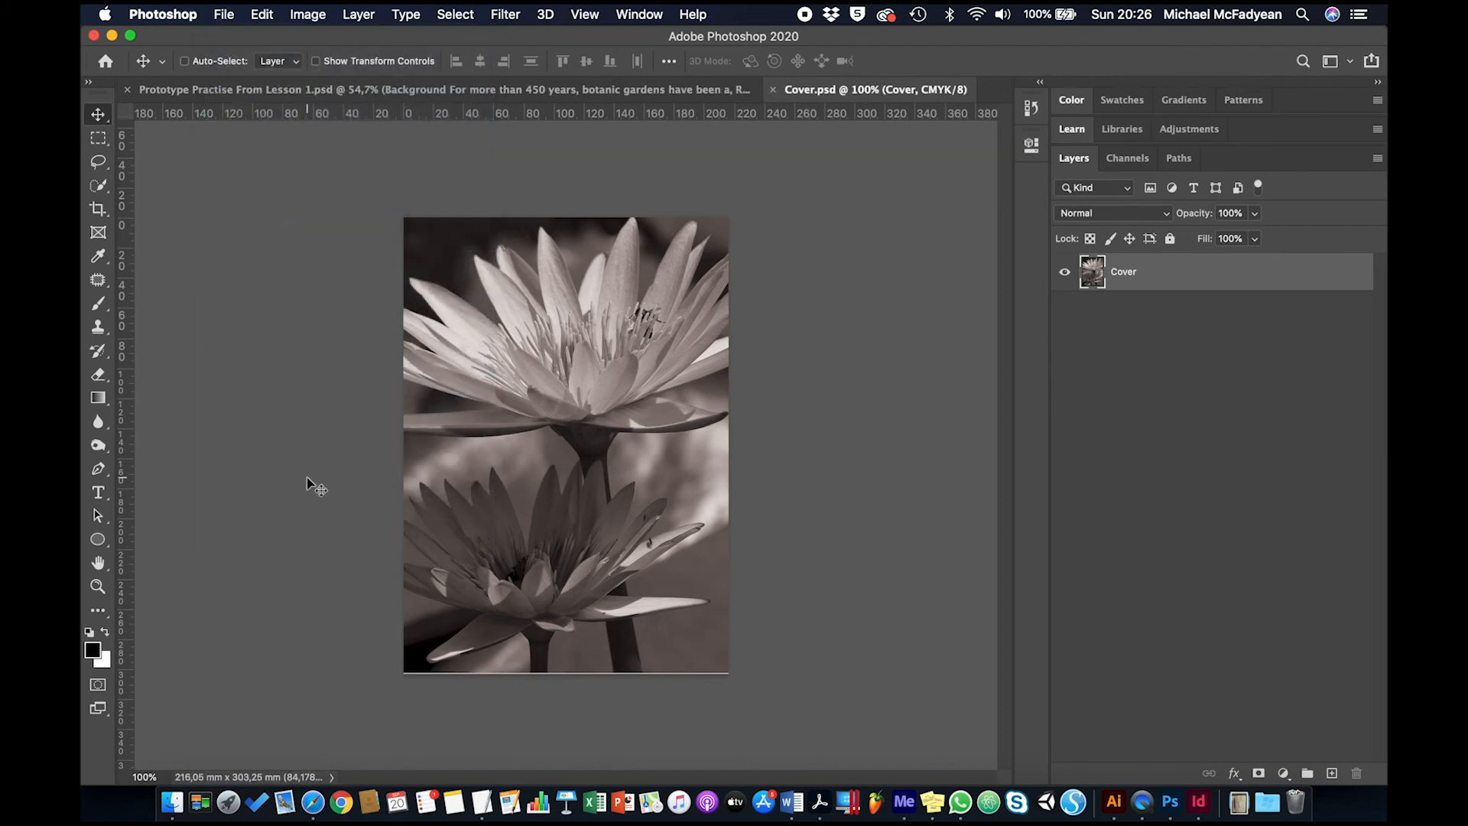
# - Switch back to Illustrator, update the modified Cover.psd link, and deselect the background image
pyautogui.press('super+Tab')
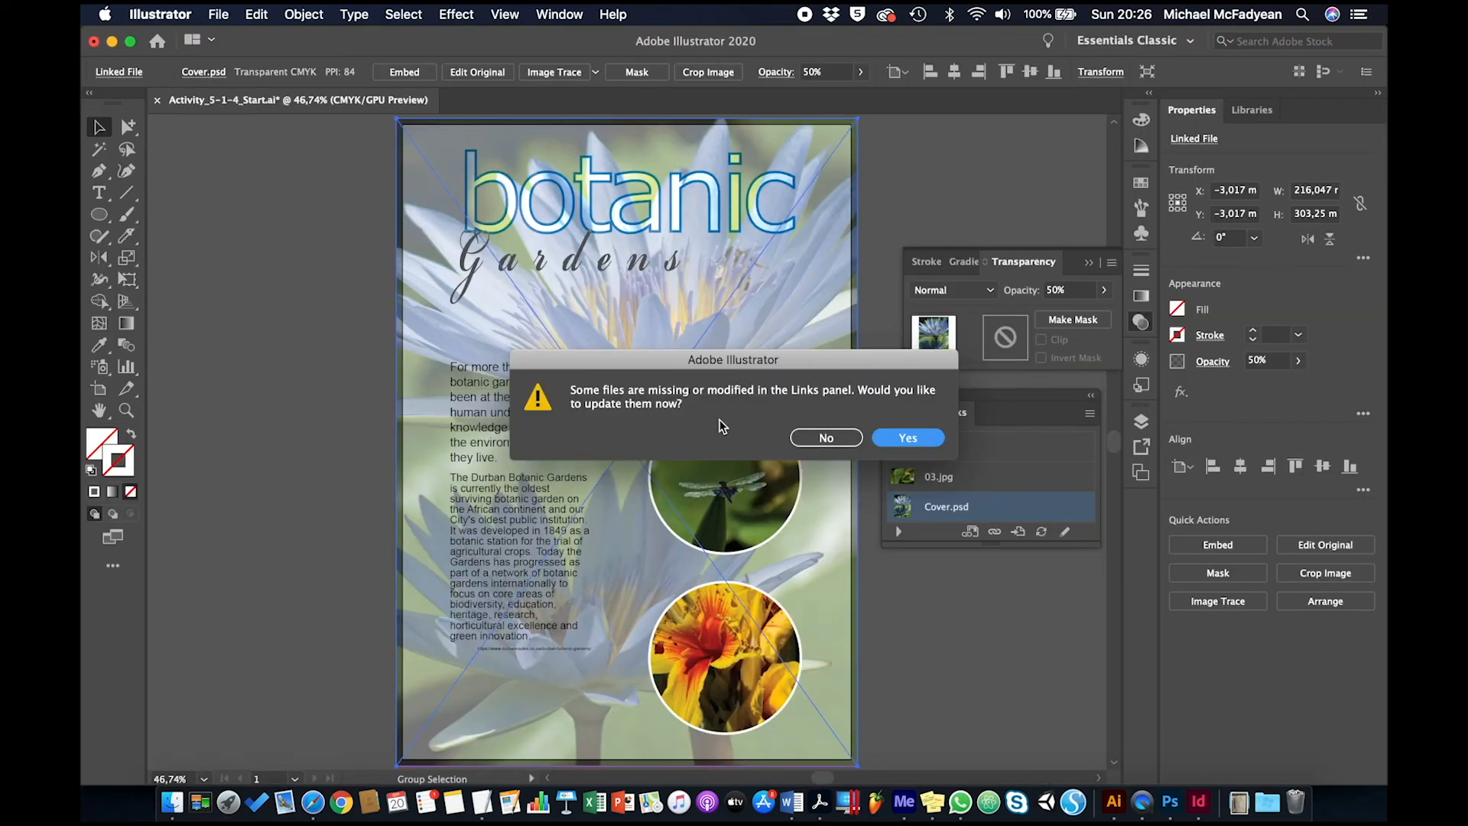
pyautogui.click(903, 437)
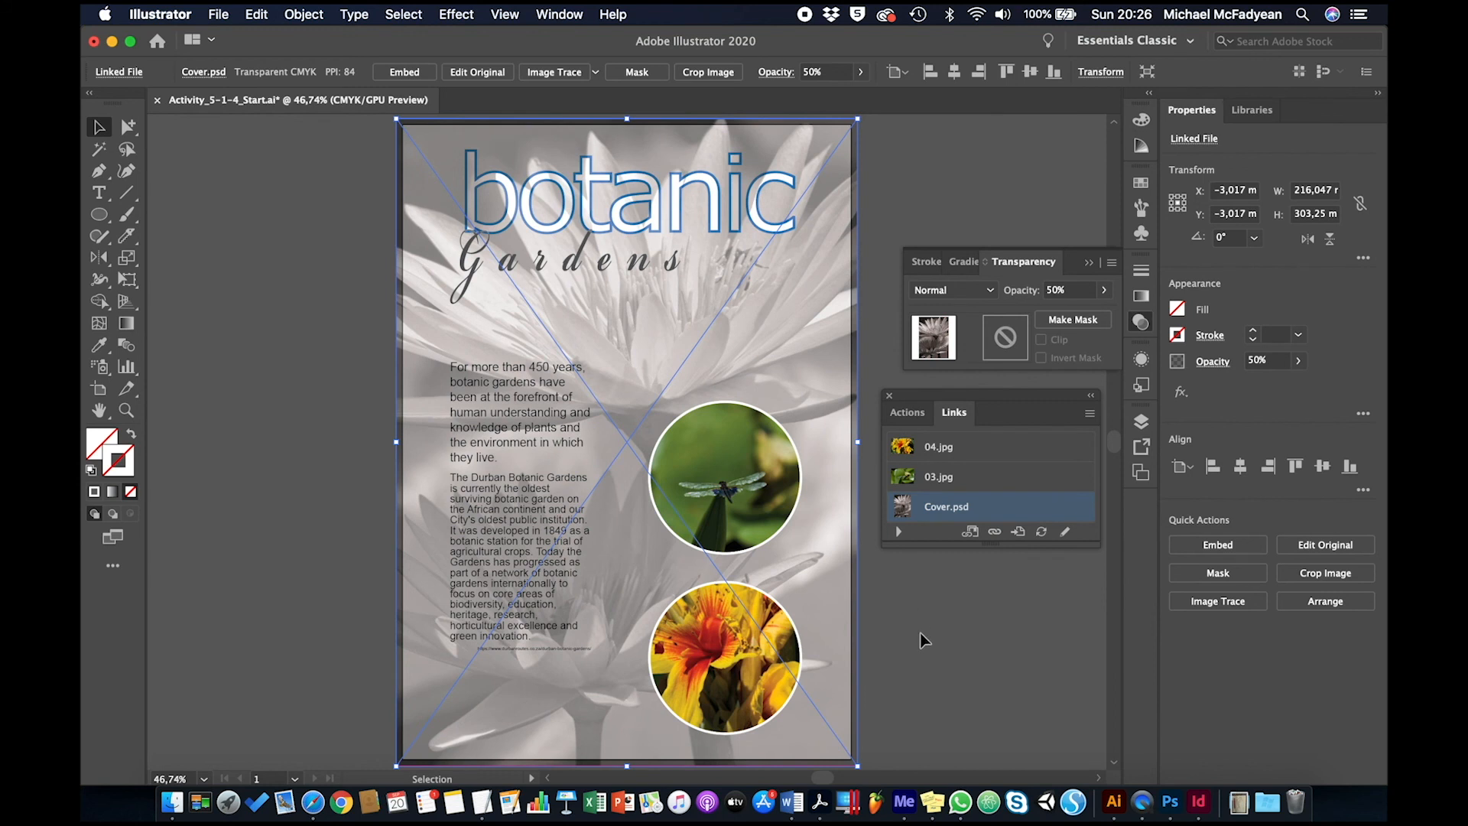
pyautogui.click(372, 432)
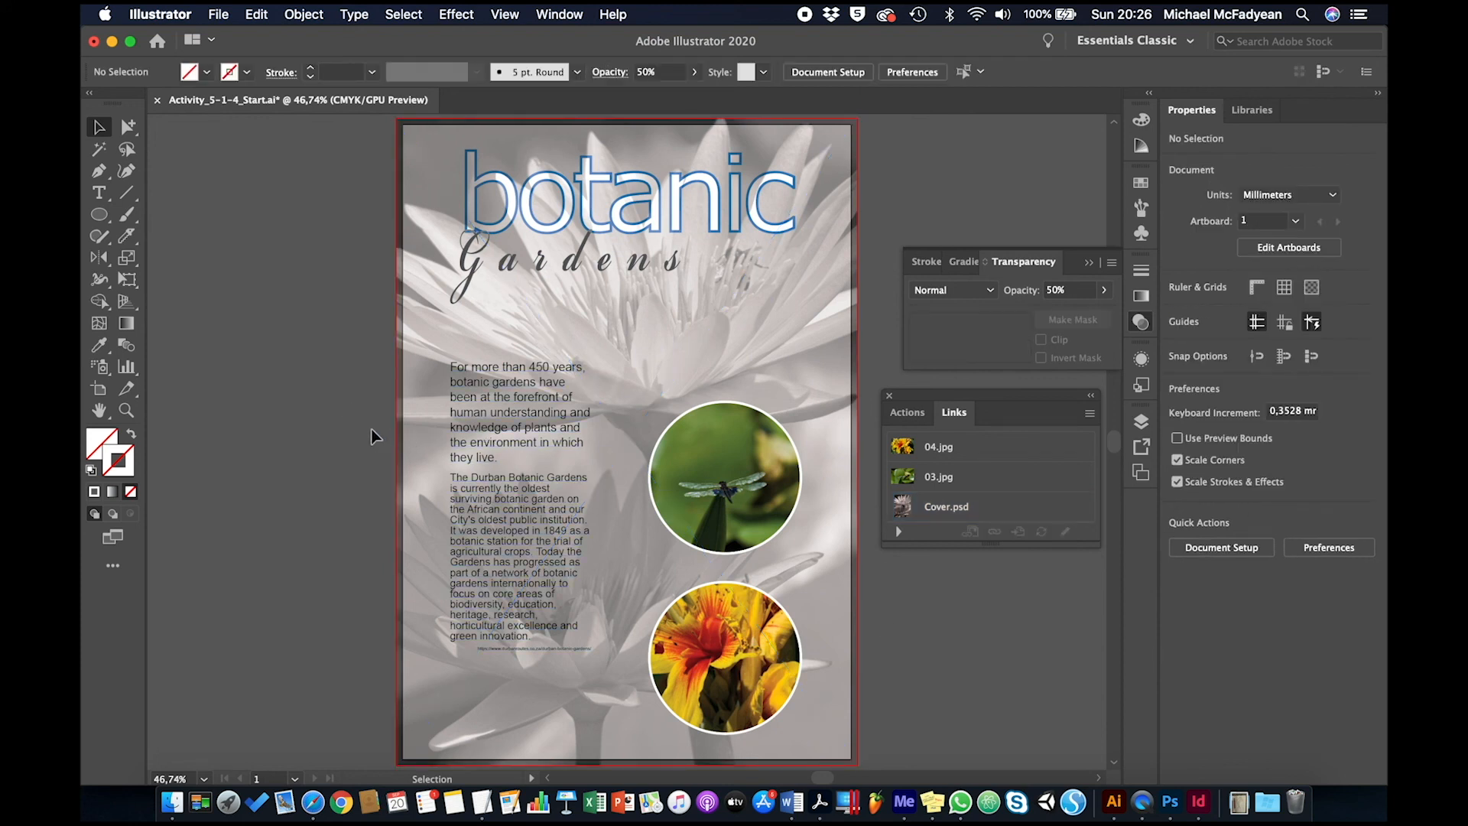